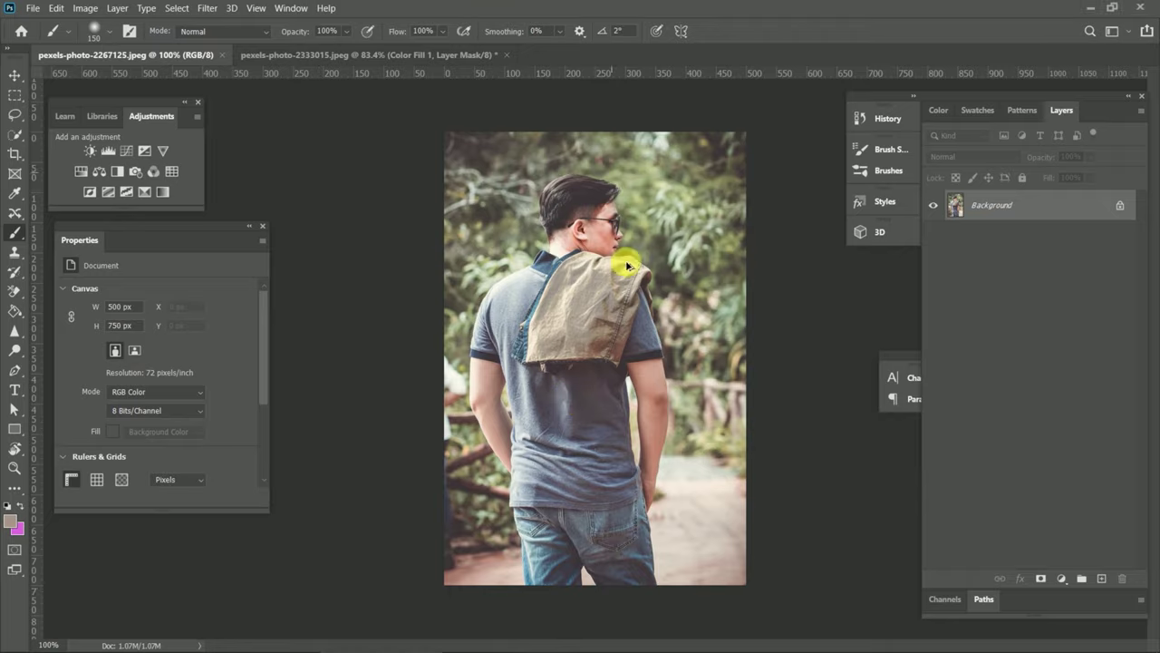
# Step: Duplicate the photo layer twice with Ctrl+J and hide the original Background
pyautogui.hotkey('ctrl', 'j')
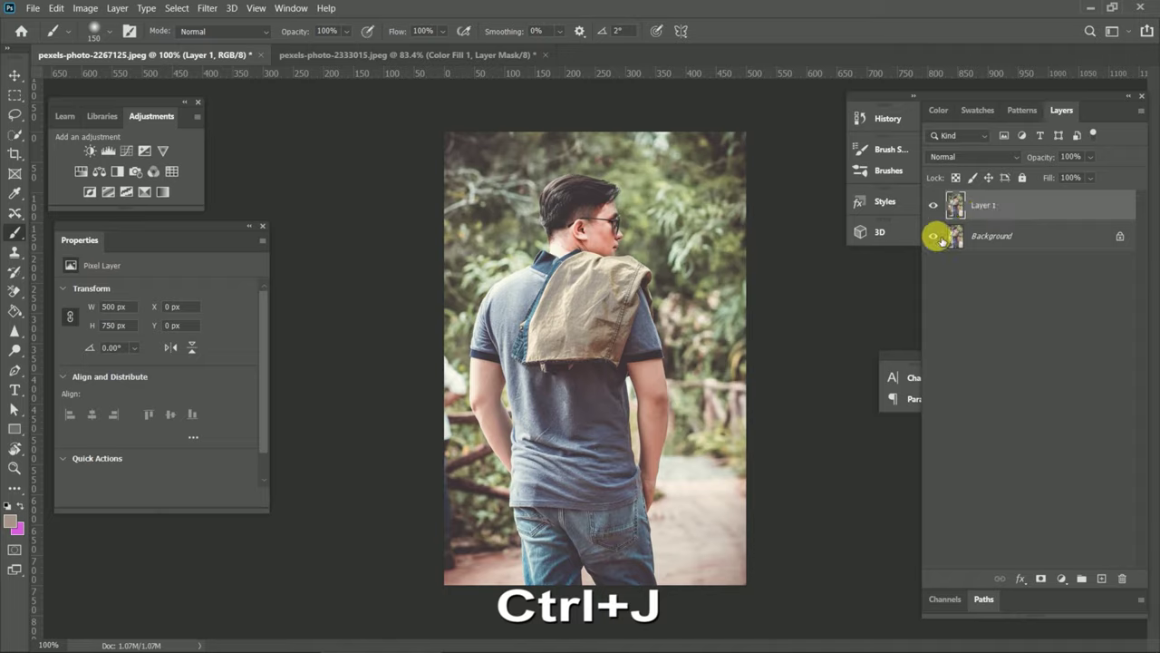
pyautogui.click(935, 237)
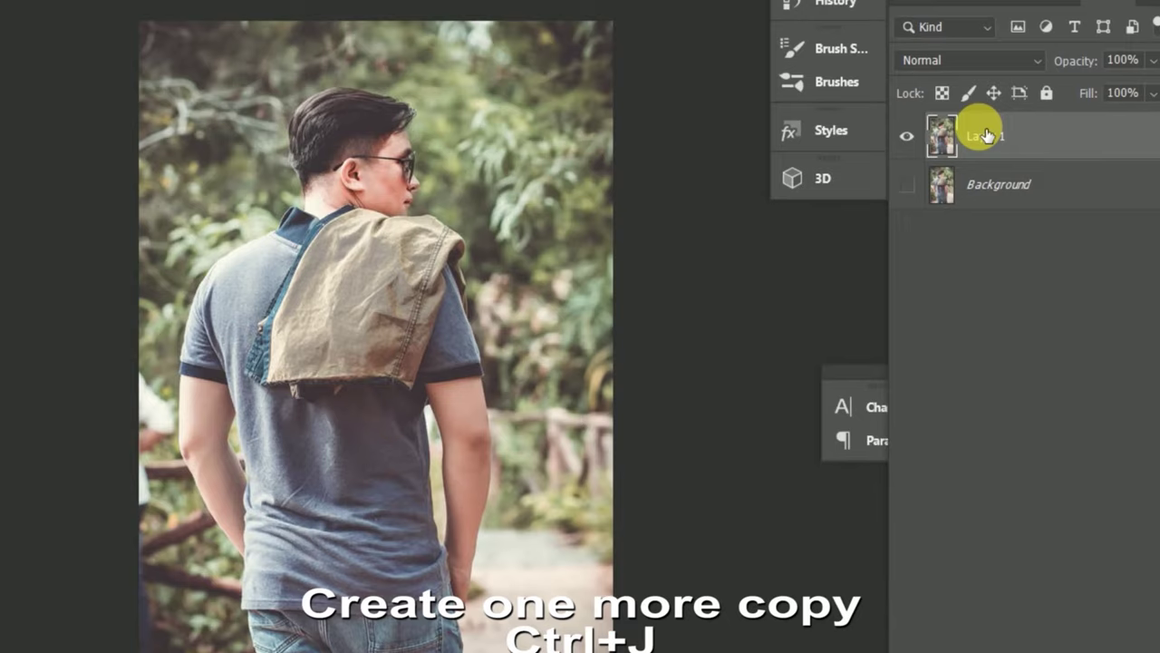
pyautogui.hotkey('ctrl', 'j')
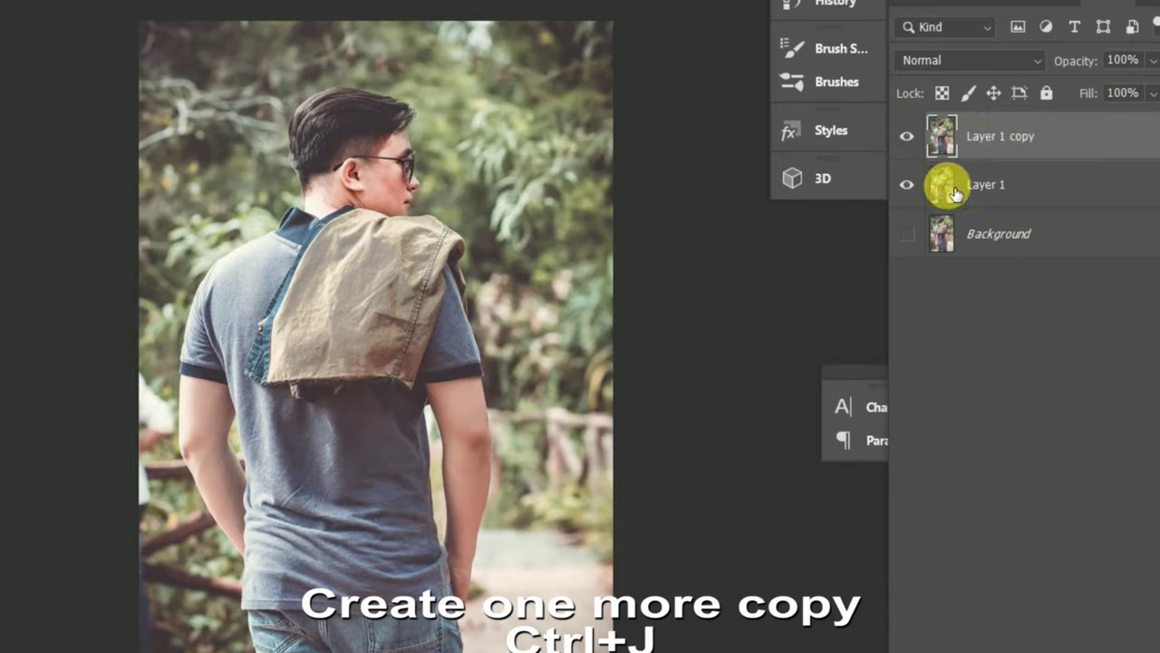
# Step: Rename the top copy layer to 'black'
pyautogui.doubleClick(1001, 138)
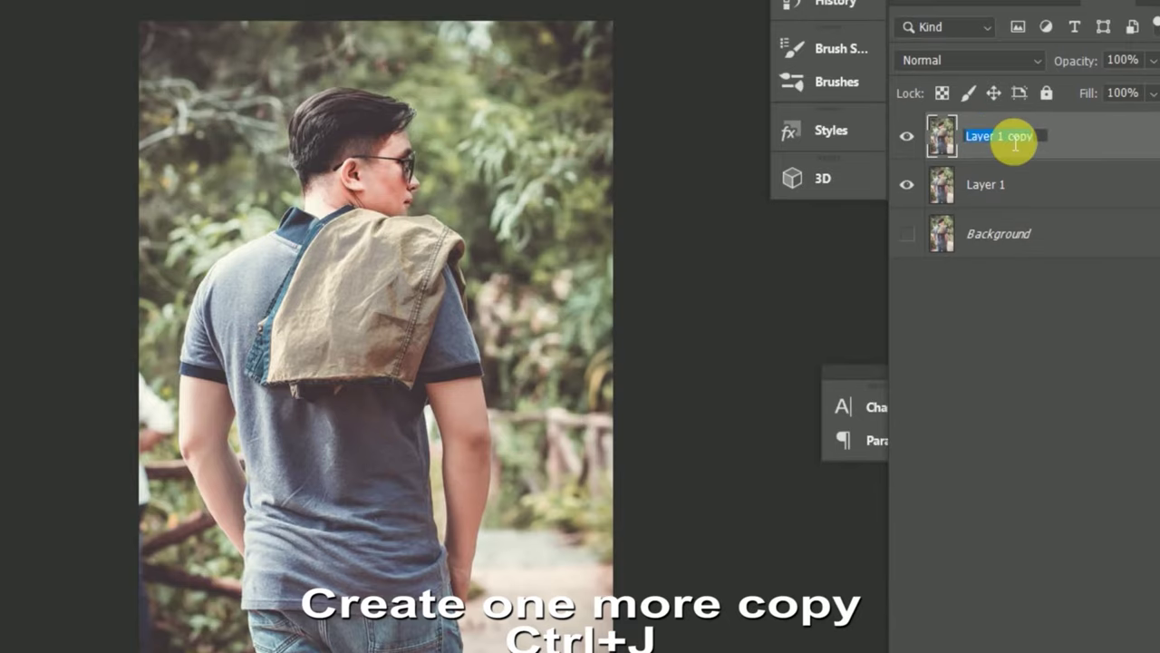
pyautogui.press('BackSpace')
pyautogui.write('black')
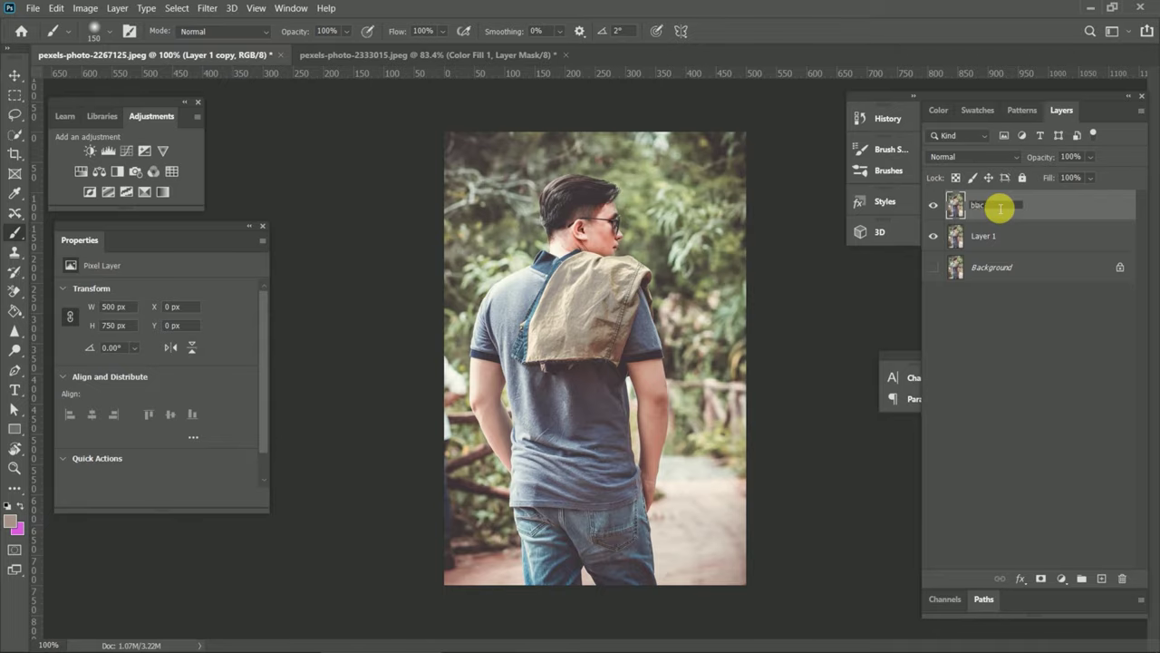
pyautogui.click(952, 235)
pyautogui.rightClick(14, 135)
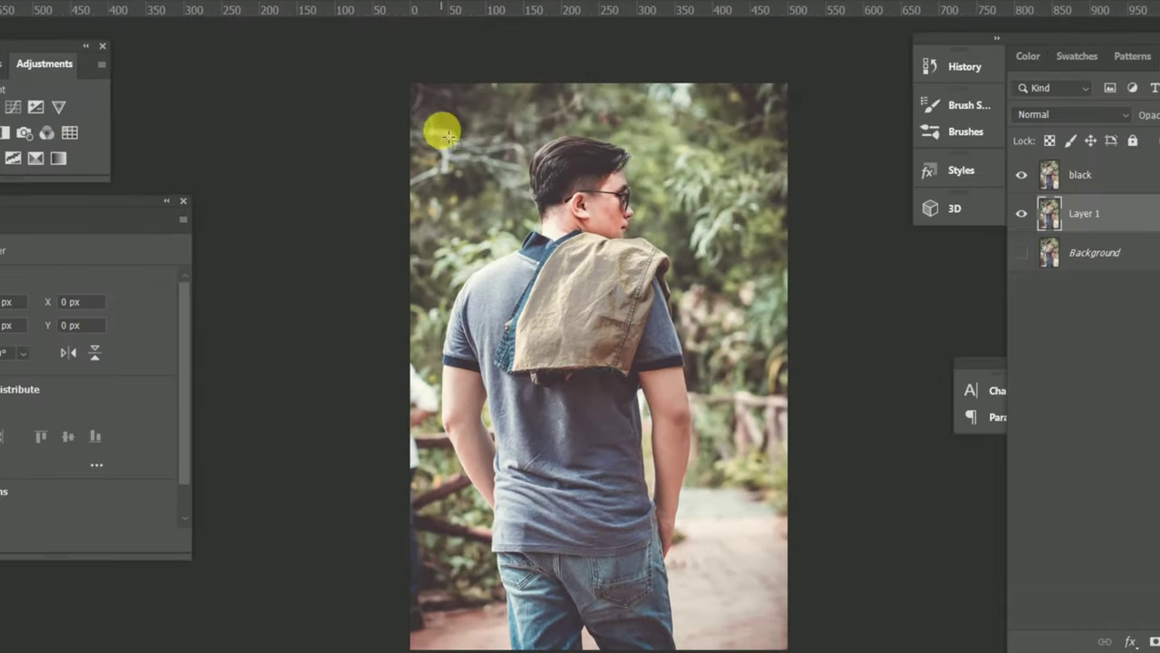
# Step: Box-select the man, then subtract the background gaps beside his left arm
pyautogui.moveTo(552, 500); pyautogui.dragTo(730, 645)
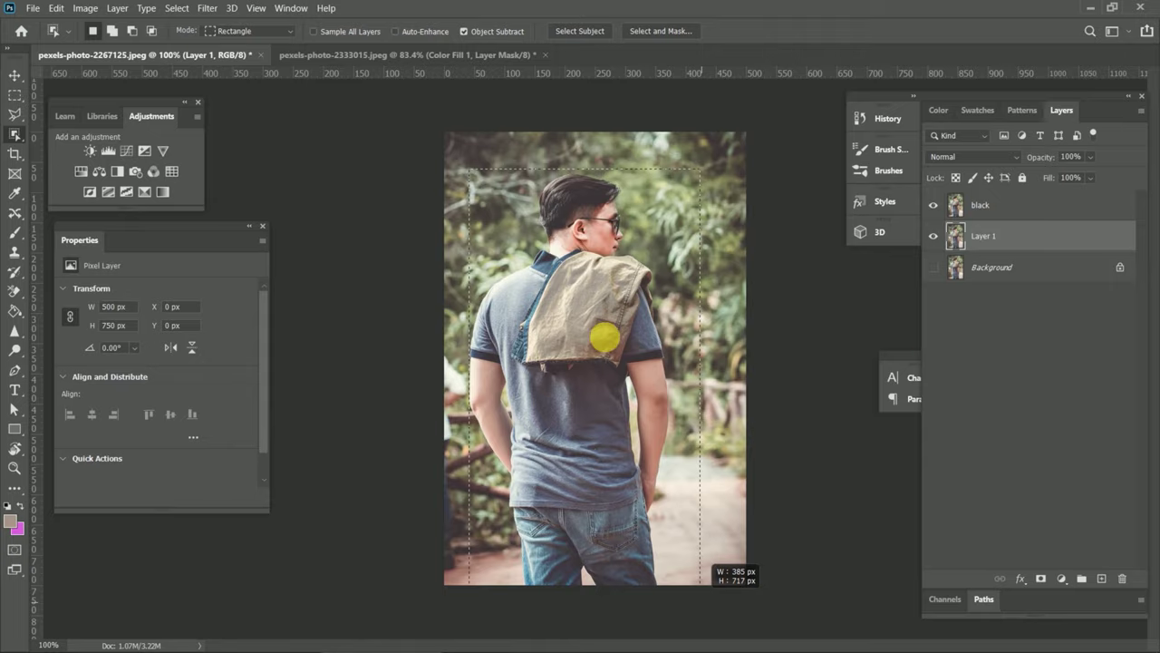
pyautogui.scroll(3, 629, 427)
pyautogui.scroll(2, 634, 427)
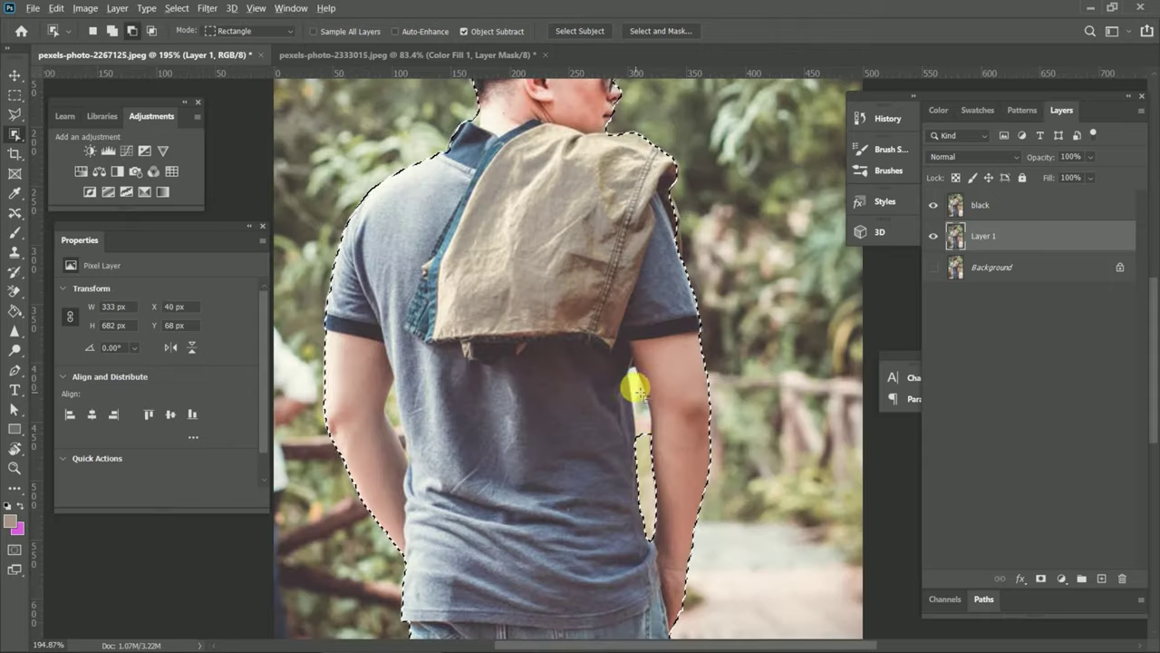
pyautogui.moveTo(626, 365); pyautogui.dragTo(660, 444)
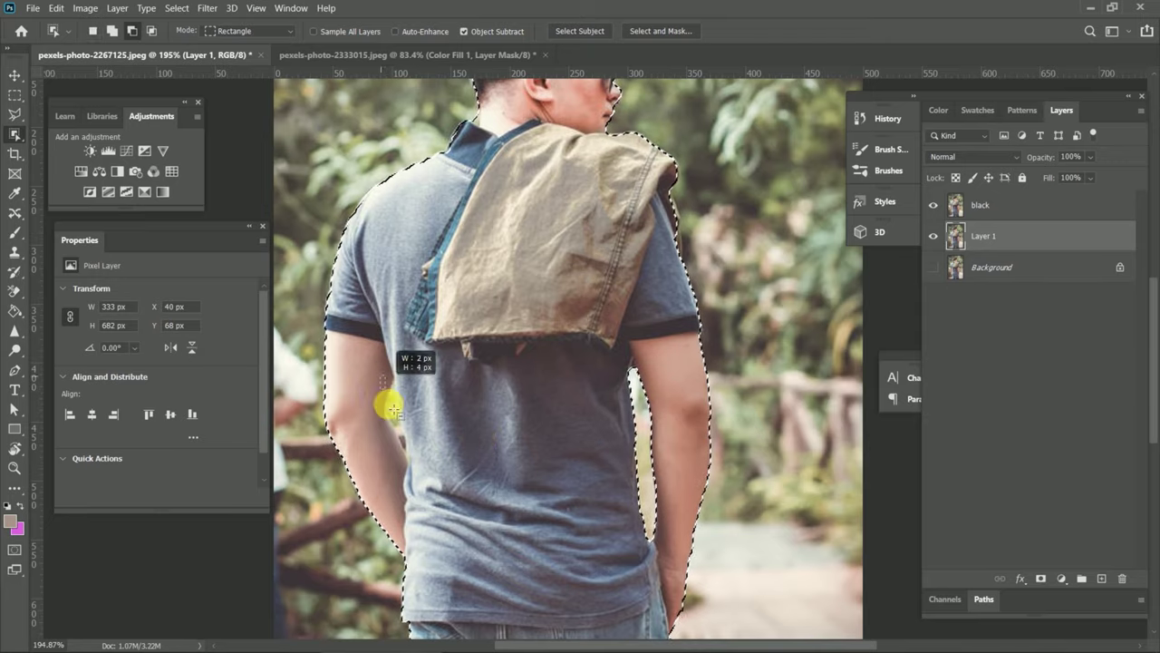
pyautogui.moveTo(380, 377); pyautogui.dragTo(418, 440)
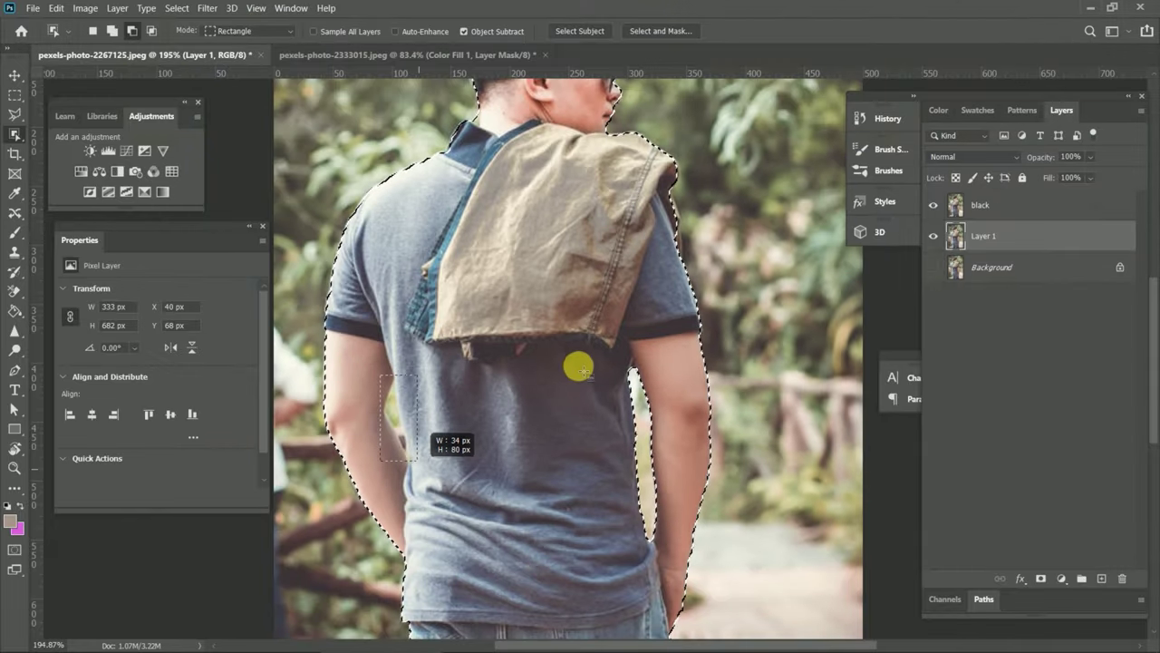
pyautogui.moveTo(581, 369); pyautogui.dragTo(576, 367)
pyautogui.scroll(-3, 553, 390)
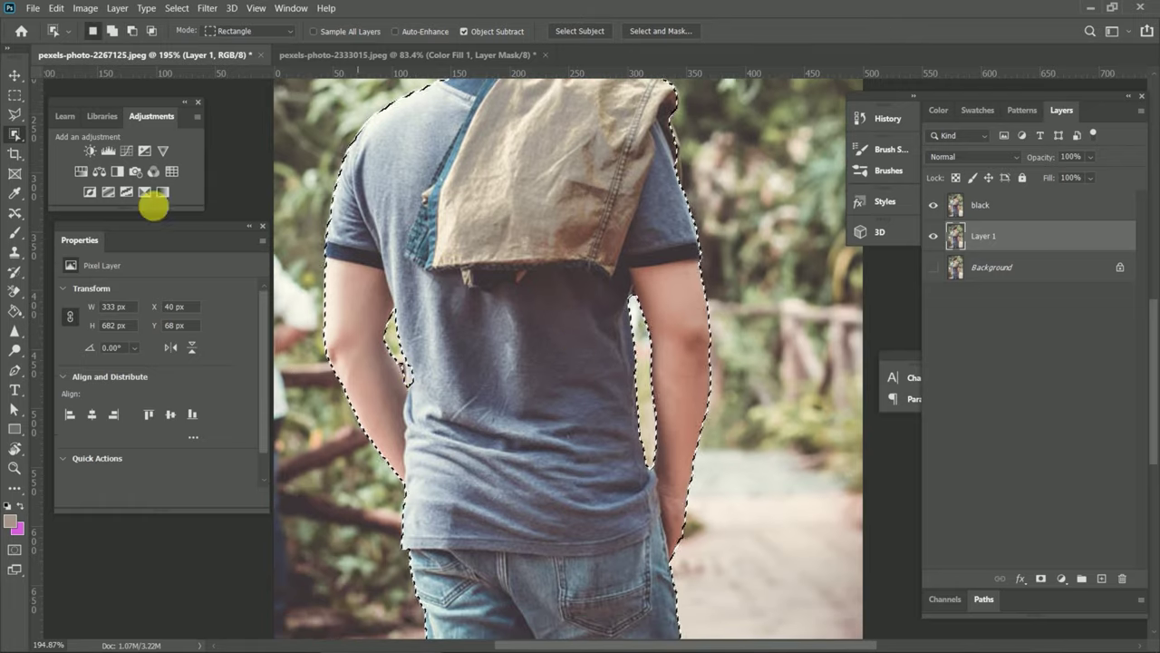
# Step: Switch to the Quick Selection Tool
pyautogui.click(414, 366)
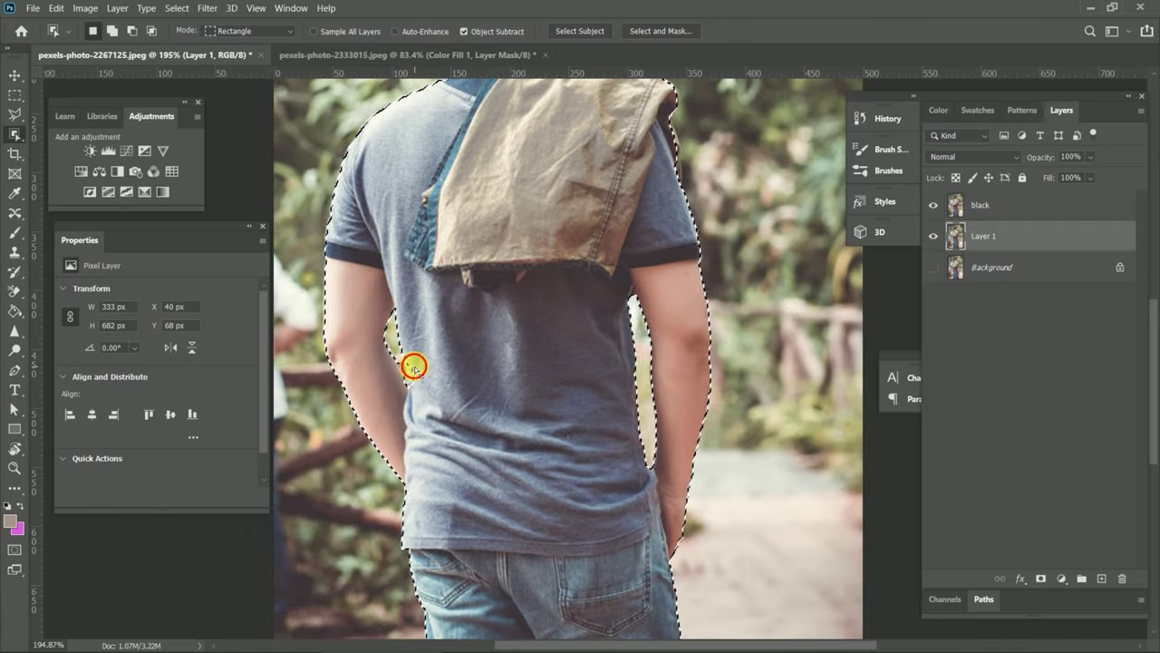
pyautogui.rightClick(14, 134)
pyautogui.click(54, 145)
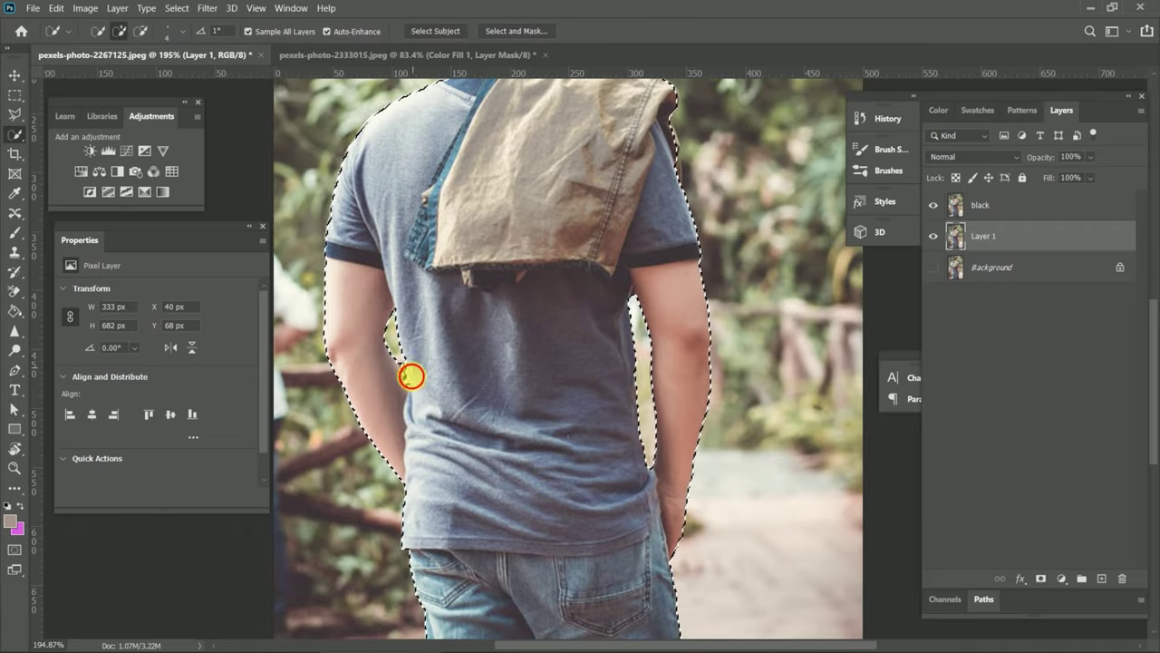
# Step: Zoom and pan to inspect the selection edges from the jeans up to the face
pyautogui.scroll(-2, 562, 498)
pyautogui.scroll(-4, 562, 498)
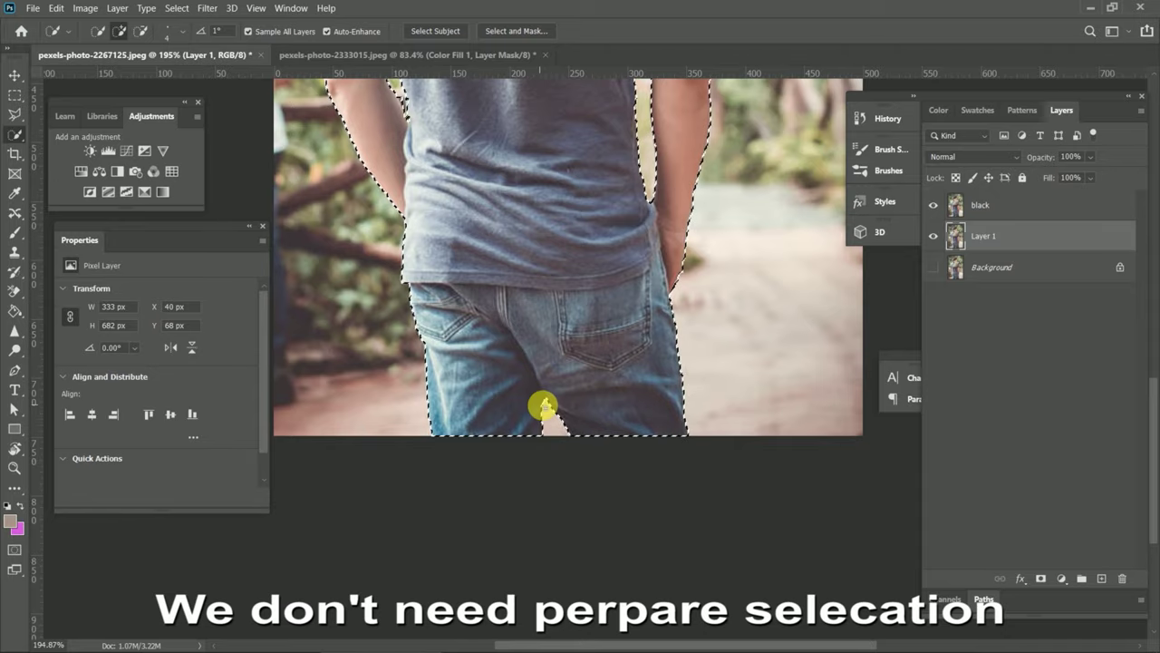
pyautogui.scroll(6, 538, 406)
pyautogui.scroll(1, 466, 357)
pyautogui.scroll(1, 466, 233)
pyautogui.scroll(3, 477, 210)
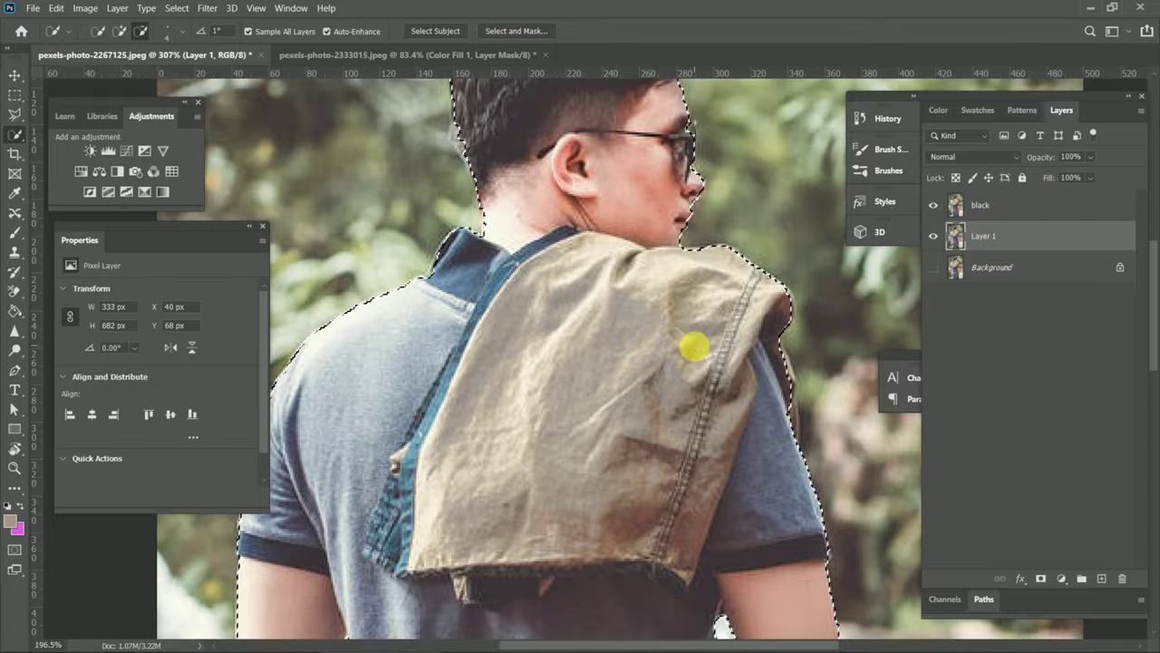
pyautogui.scroll(-3, 716, 317)
pyautogui.scroll(3, 707, 277)
pyautogui.scroll(2, 625, 277)
pyautogui.scroll(-1, 607, 290)
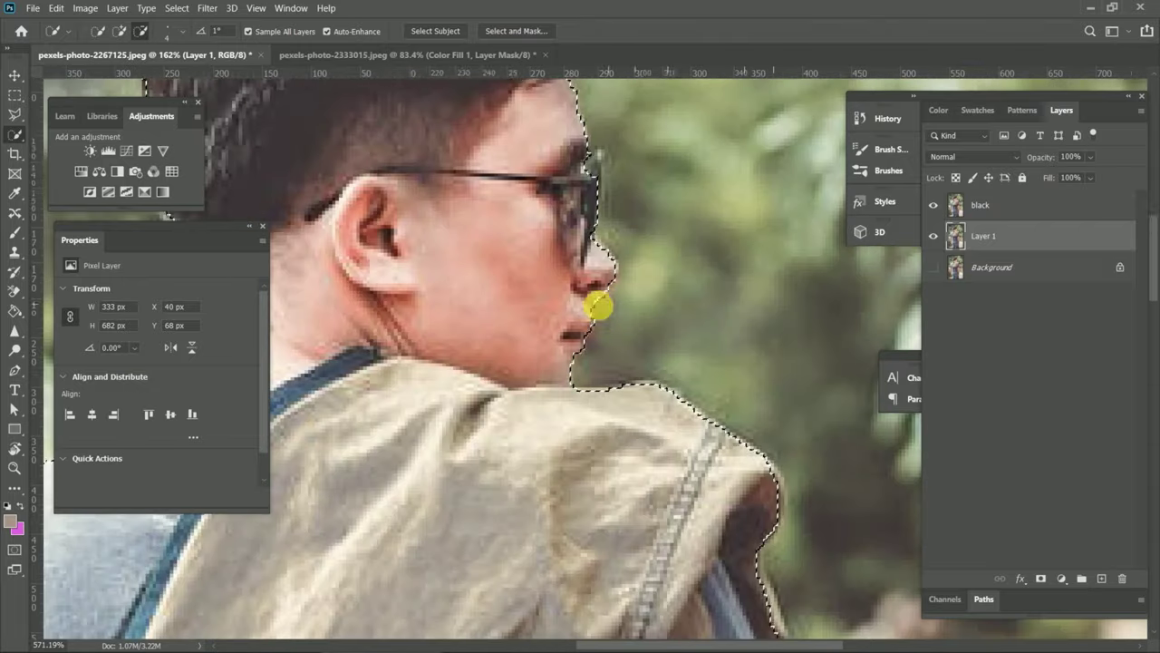
pyautogui.scroll(-3, 596, 349)
pyautogui.scroll(-4, 599, 299)
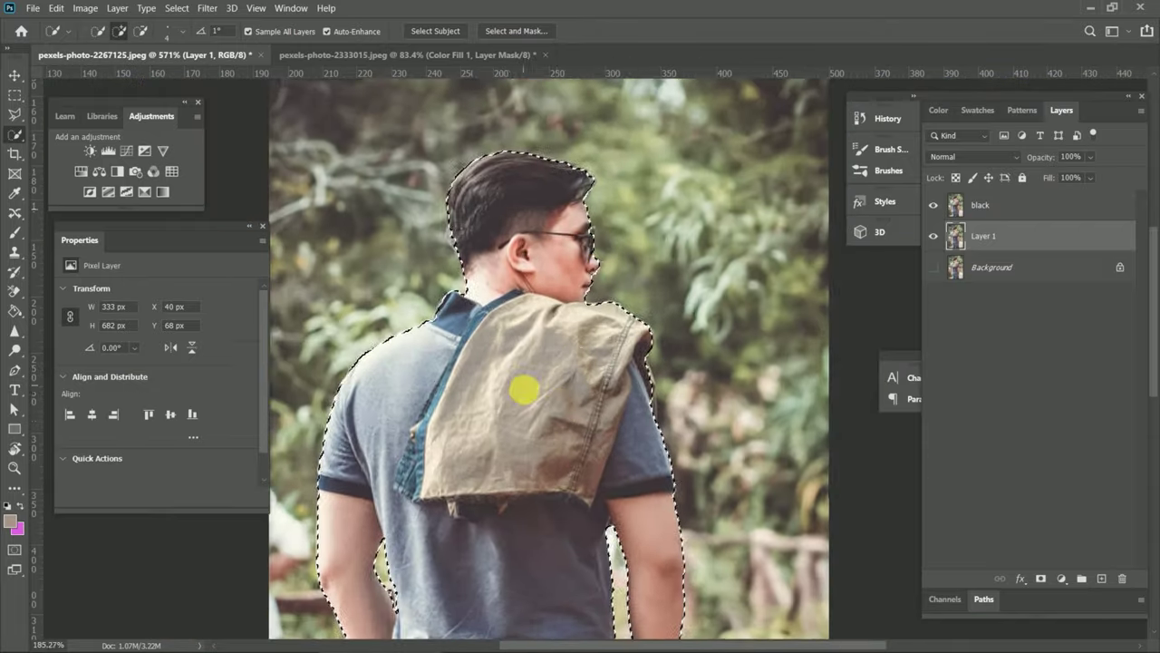
pyautogui.scroll(-1, 526, 389)
pyautogui.scroll(-1, 562, 412)
pyautogui.scroll(-1, 557, 415)
pyautogui.scroll(-1, 523, 405)
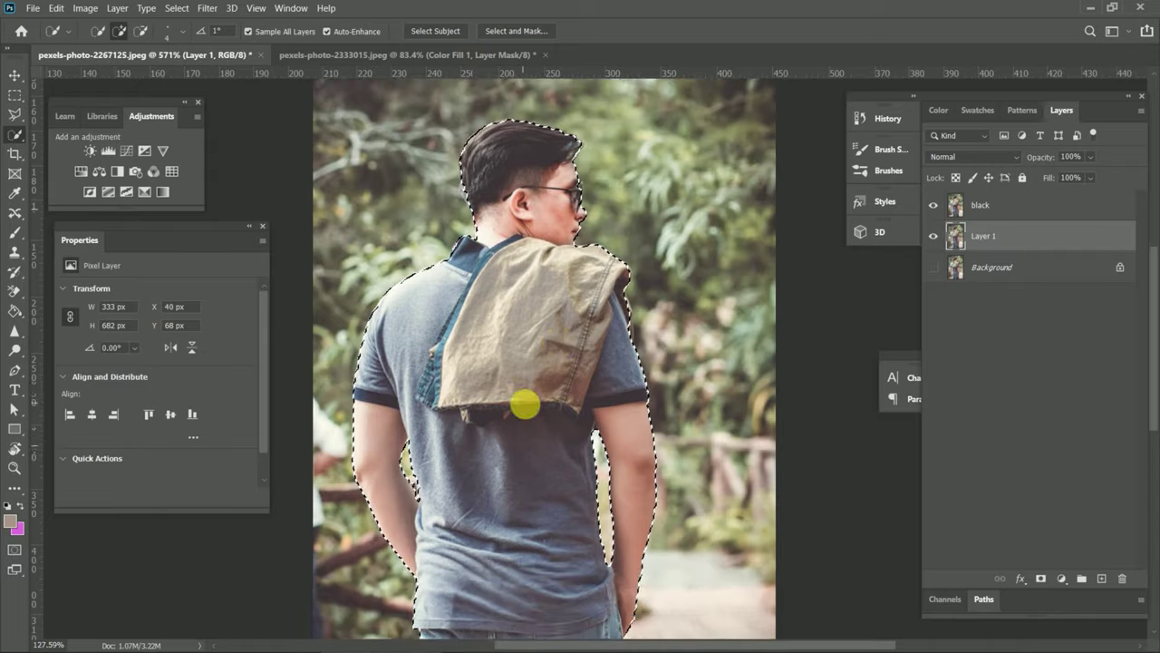
pyautogui.scroll(-1, 526, 402)
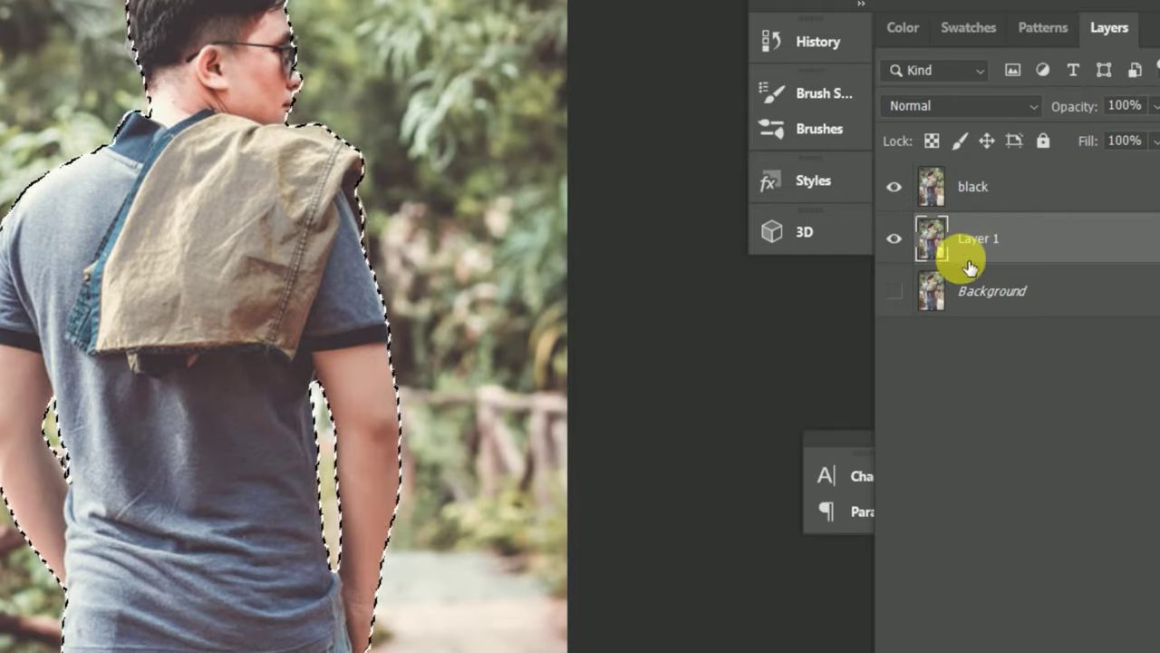
# Step: Copy the selected man onto his own Layer 2 and check it by toggling Layer 1 and black
pyautogui.hotkey('ctrl', 'j')
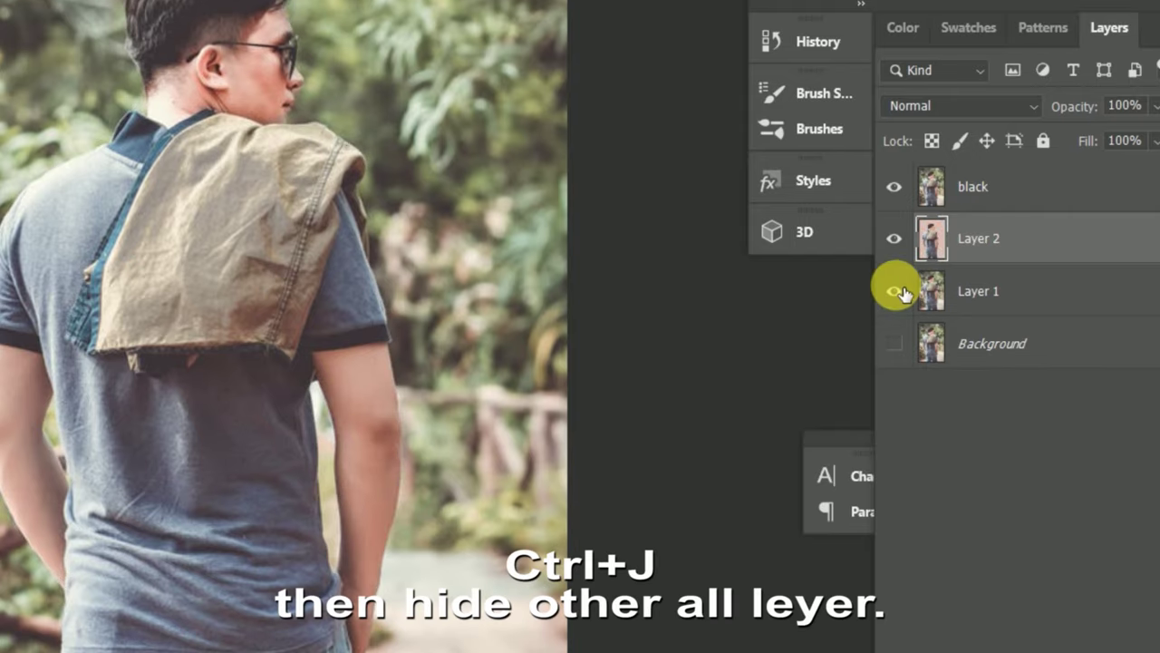
pyautogui.click(894, 291)
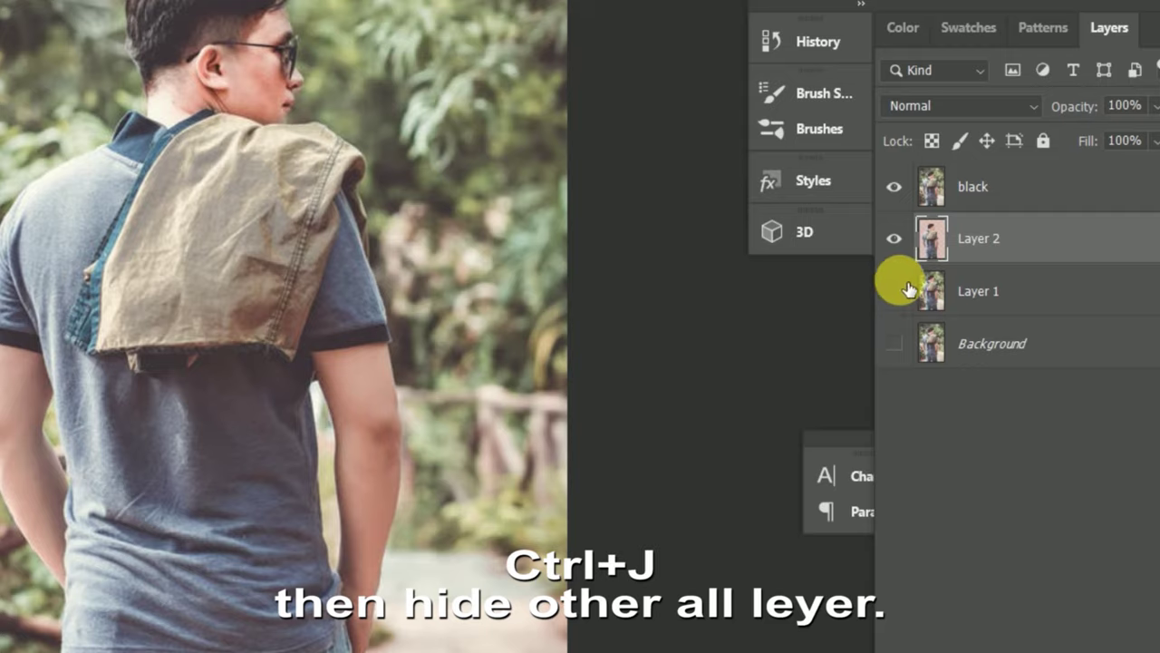
pyautogui.click(895, 188)
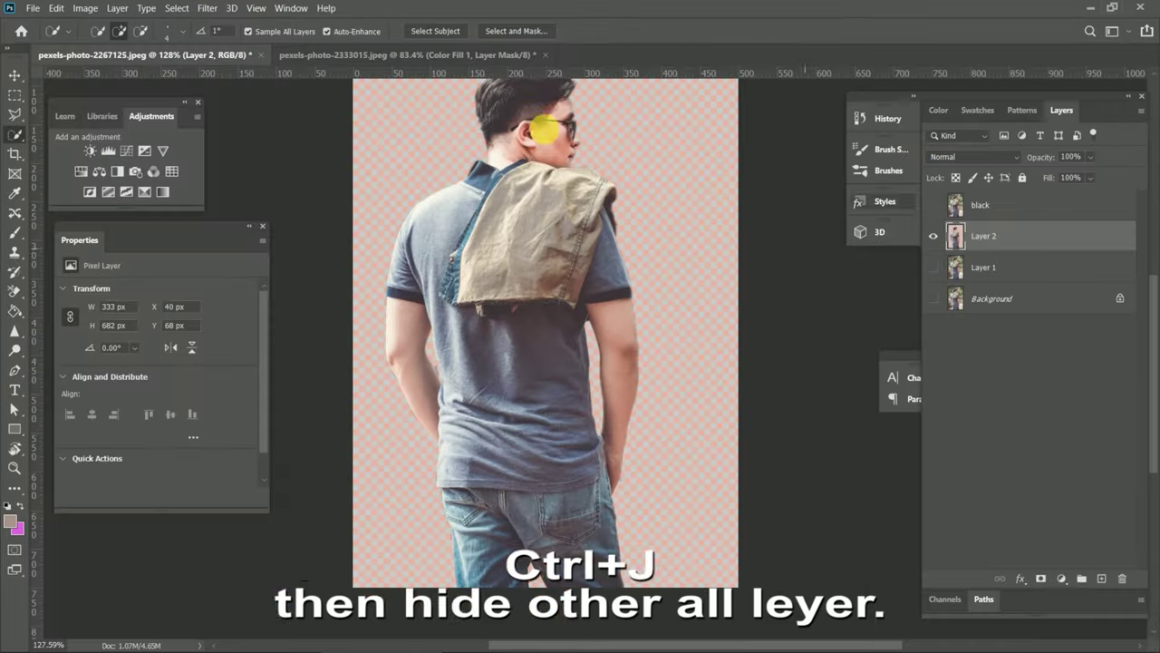
pyautogui.click(933, 205)
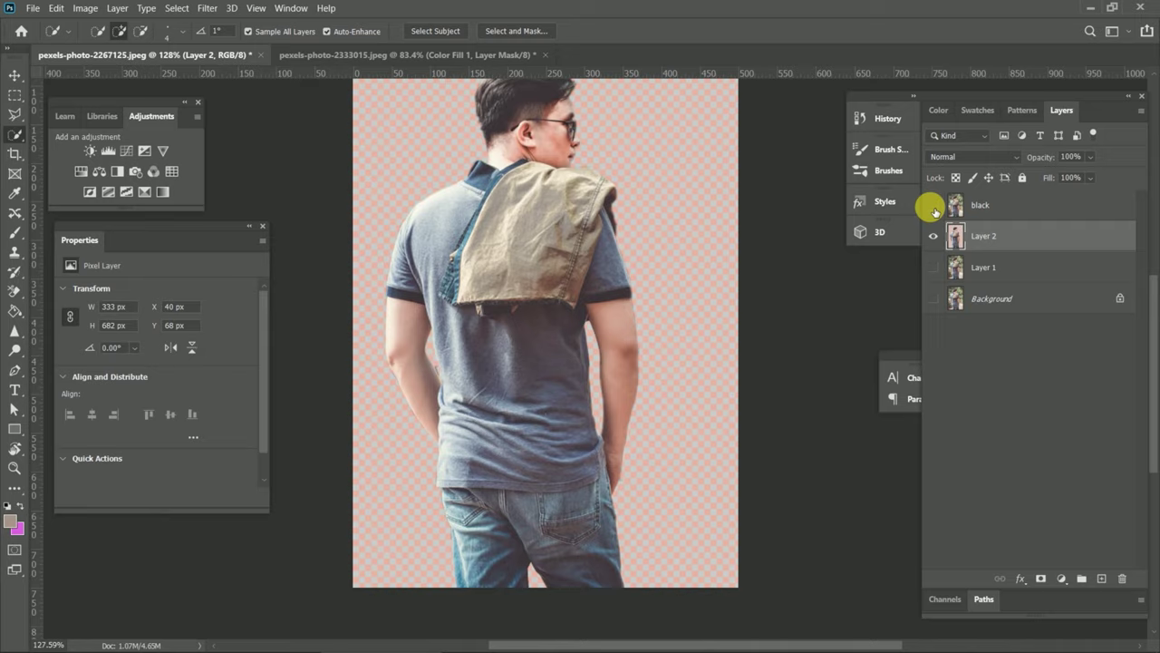
pyautogui.click(934, 267)
# Step: Lock and hide Layer 2, then select the black layer
pyautogui.click(1041, 263)
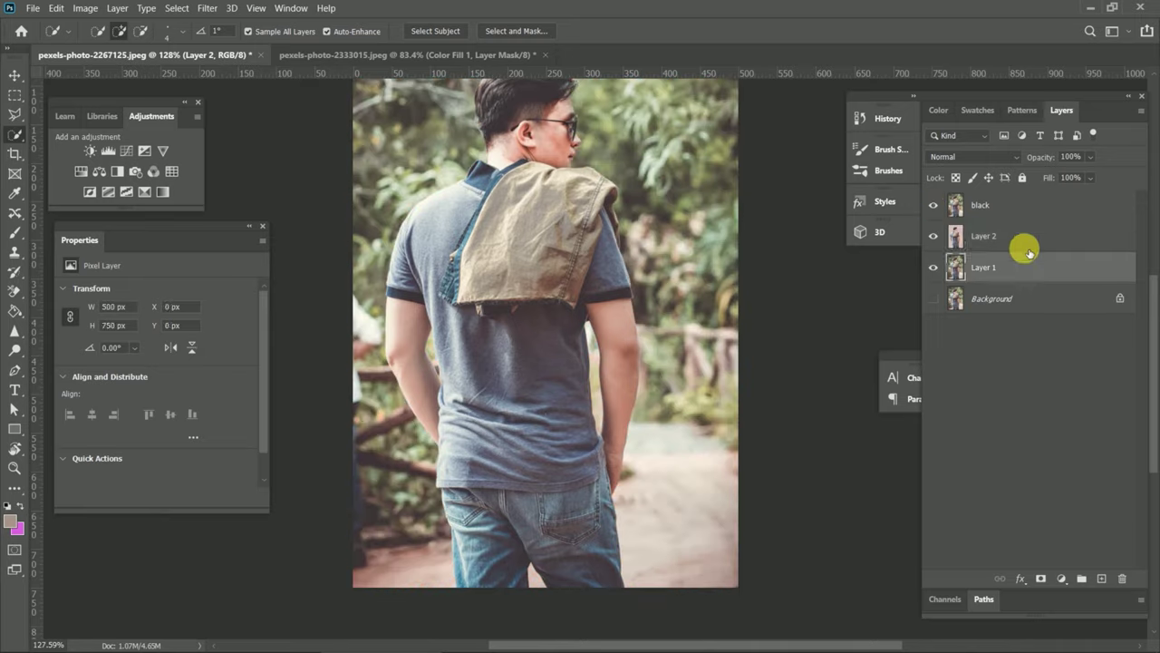
pyautogui.click(993, 240)
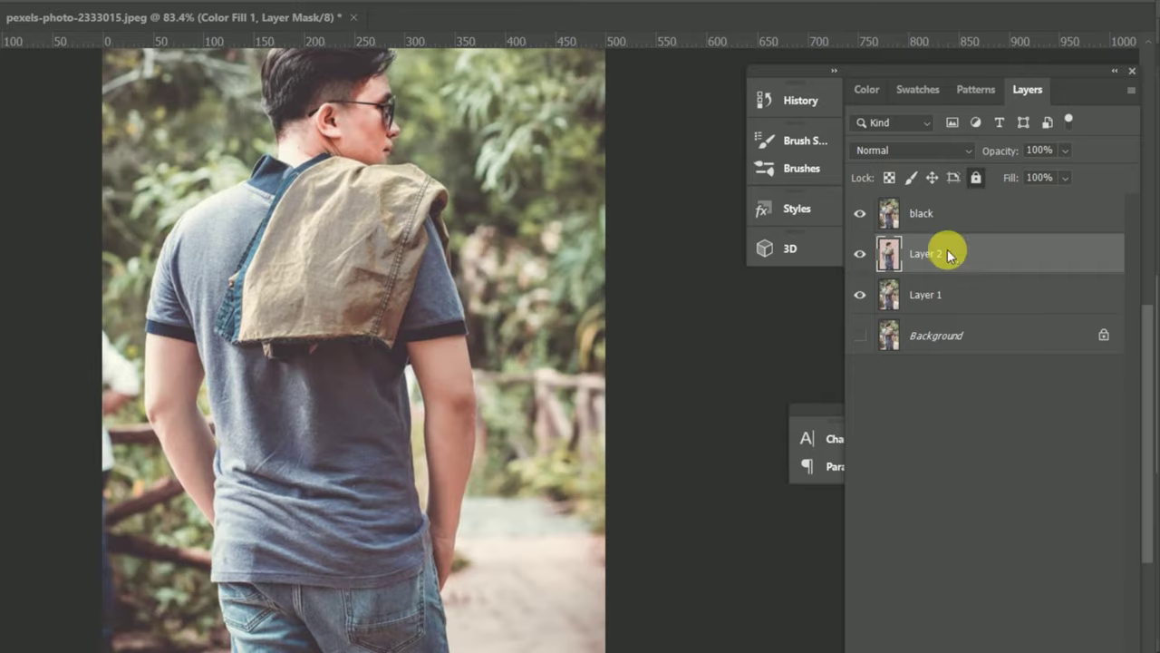
pyautogui.click(860, 253)
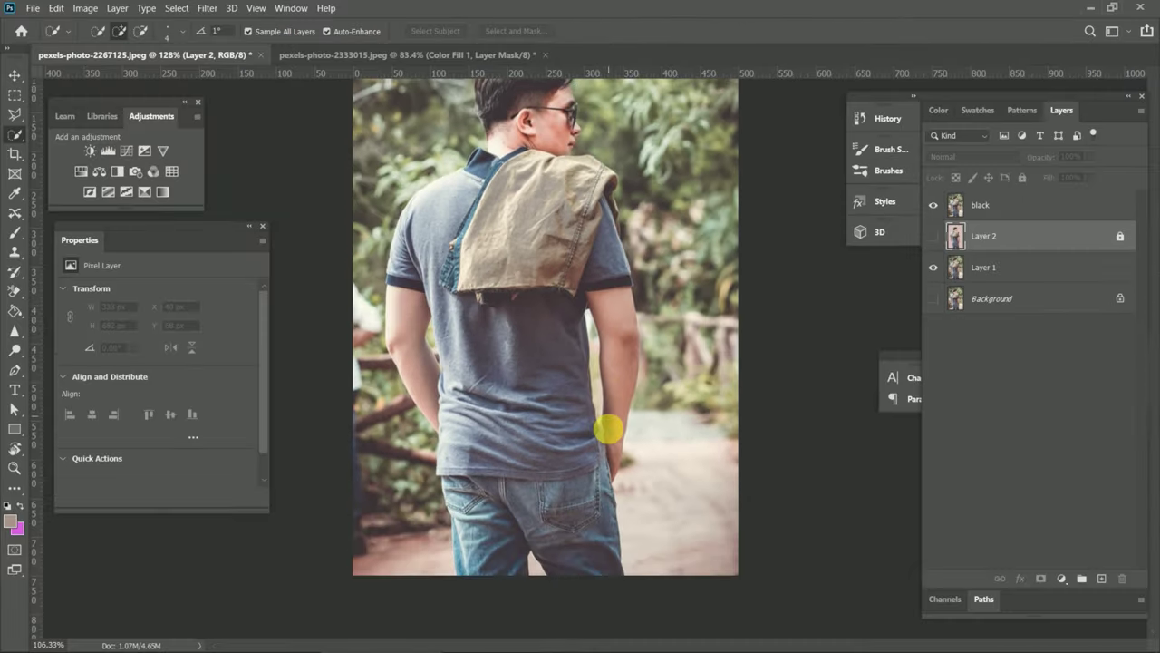
pyautogui.click(973, 210)
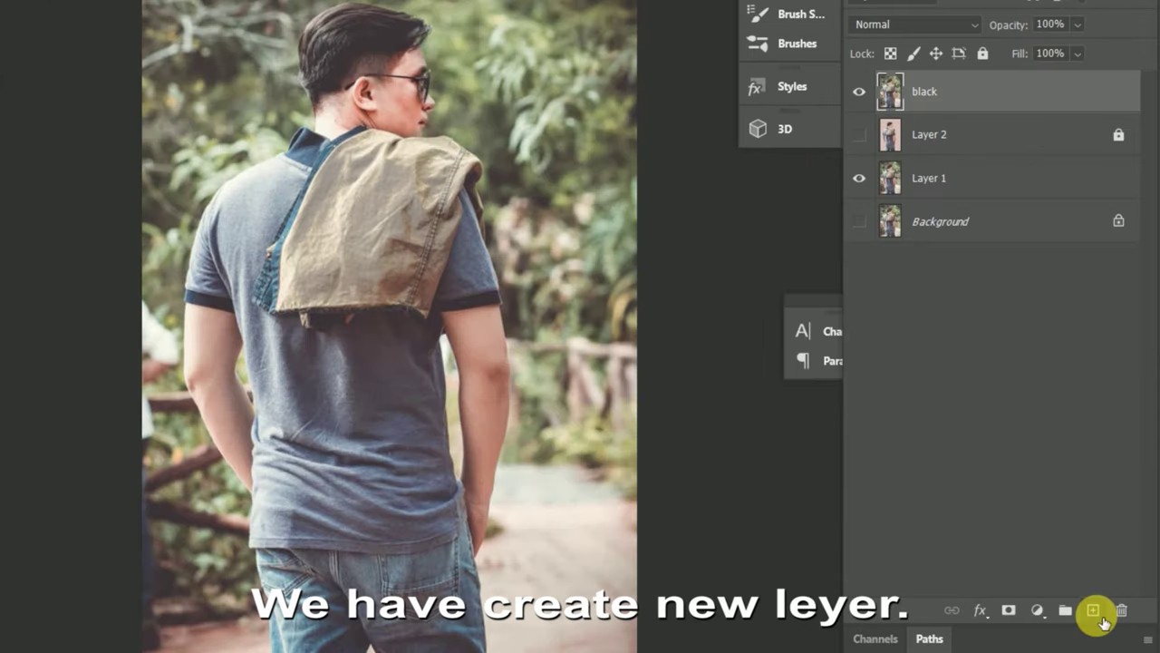
# Step: Add a new layer and a Solid Color fill layer in dark grey 585452
pyautogui.click(1094, 611)
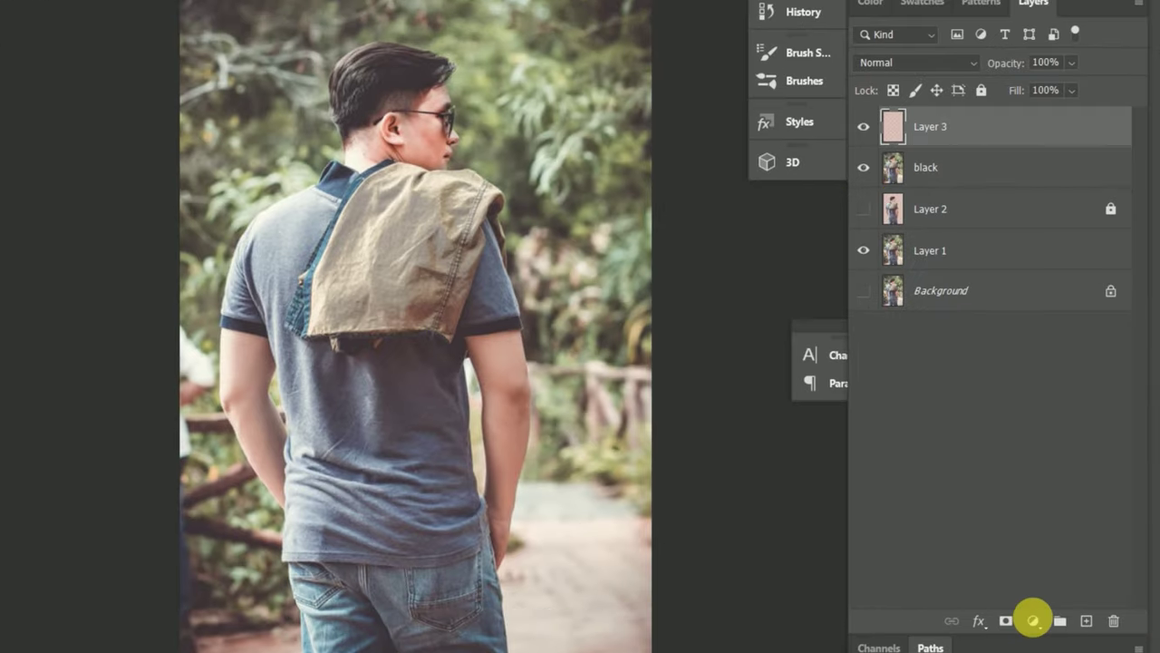
pyautogui.click(1033, 624)
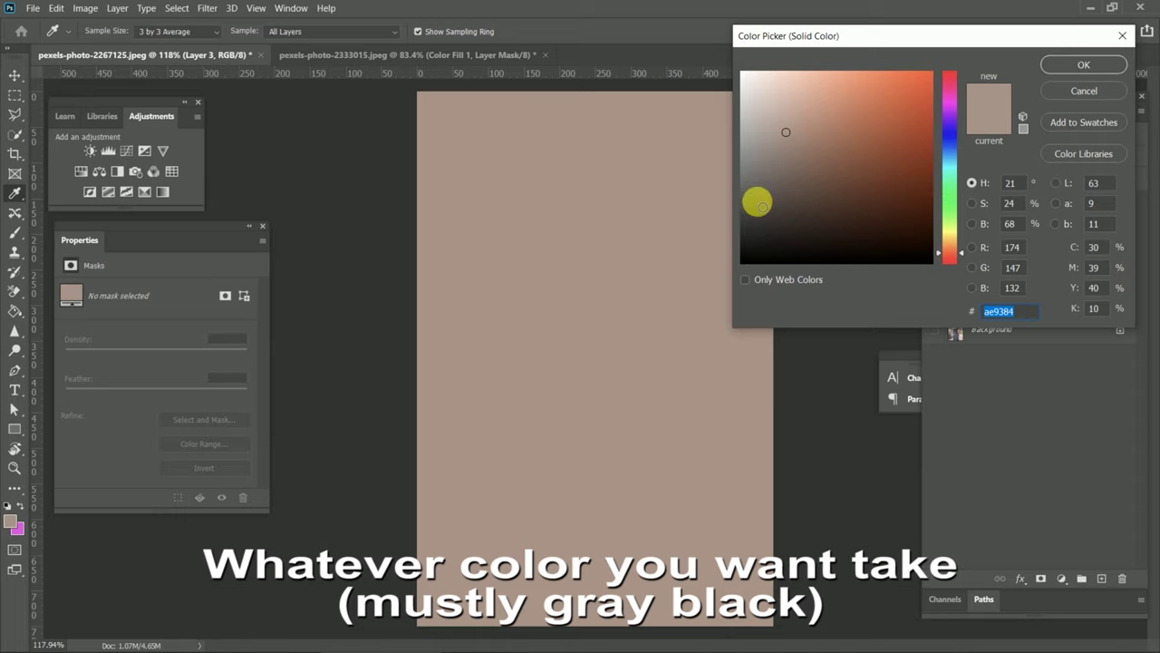
pyautogui.click(758, 194)
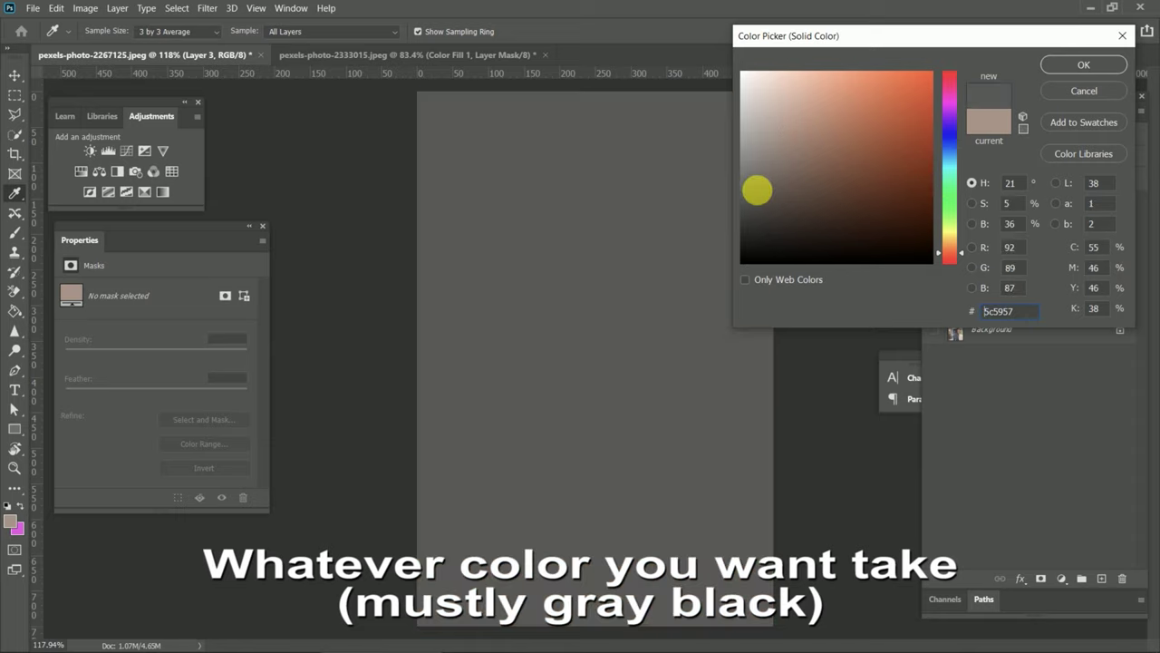
pyautogui.click(753, 200)
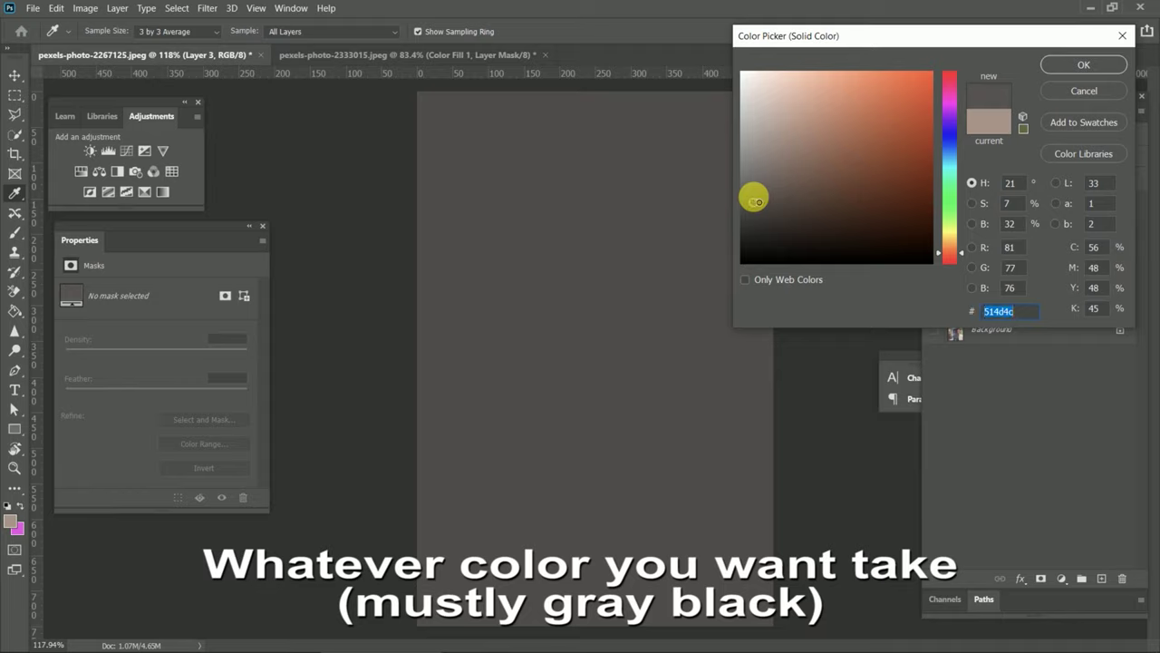
pyautogui.click(753, 197)
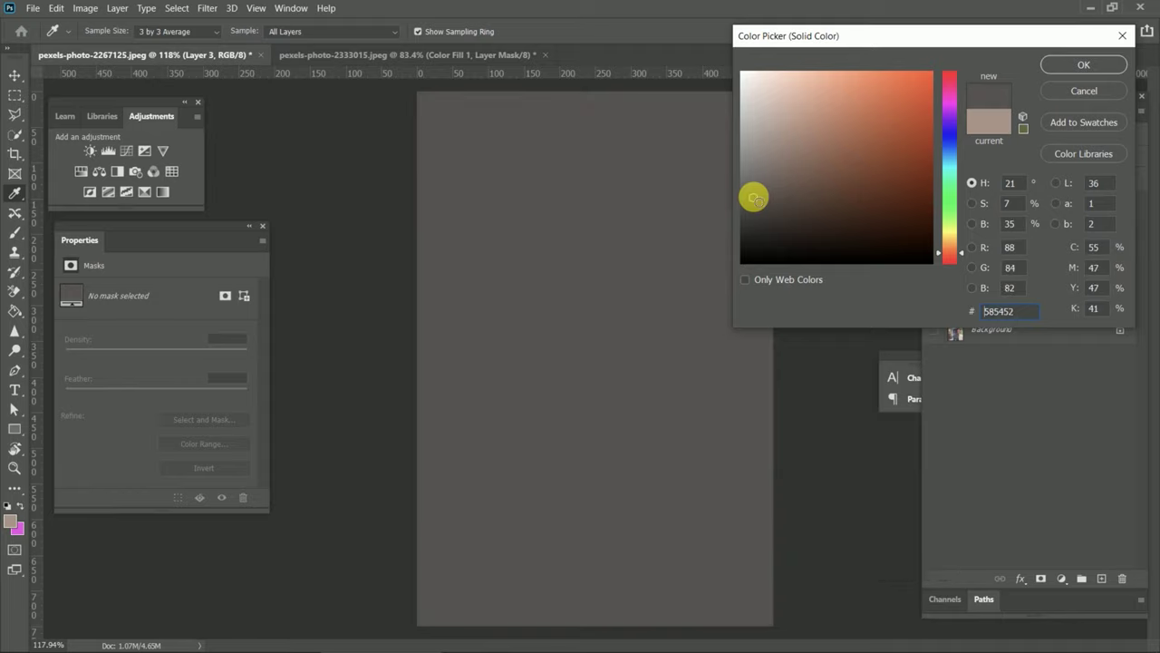
pyautogui.click(1067, 68)
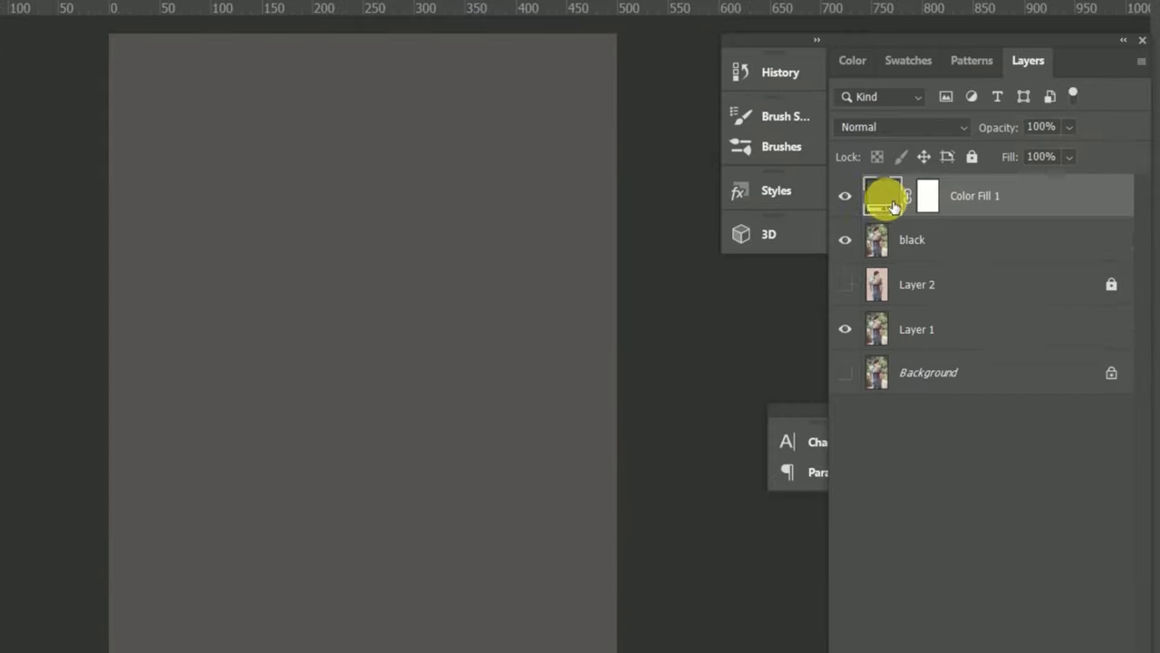
# Step: Set Color Fill 1 to 60% fill above black and drag Layer 2 to the top
pyautogui.moveTo(964, 205); pyautogui.dragTo(973, 261)
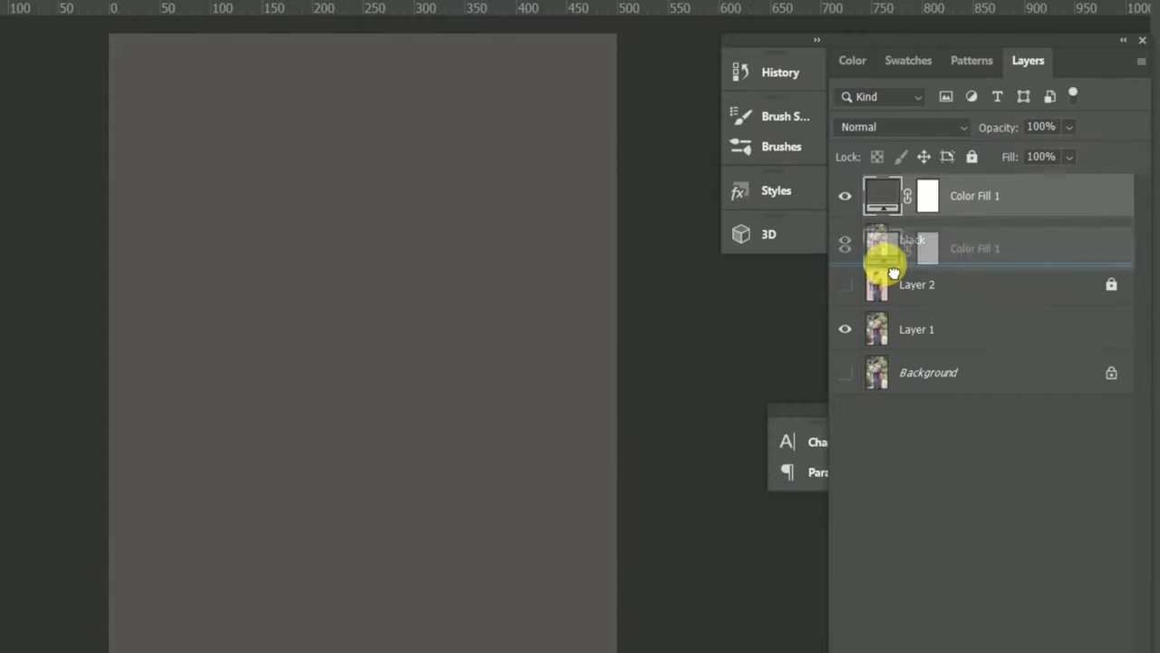
pyautogui.moveTo(893, 272)
pyautogui.mouseDown()
pyautogui.moveTo(882, 261)
pyautogui.moveTo(894, 218)
pyautogui.mouseUp()
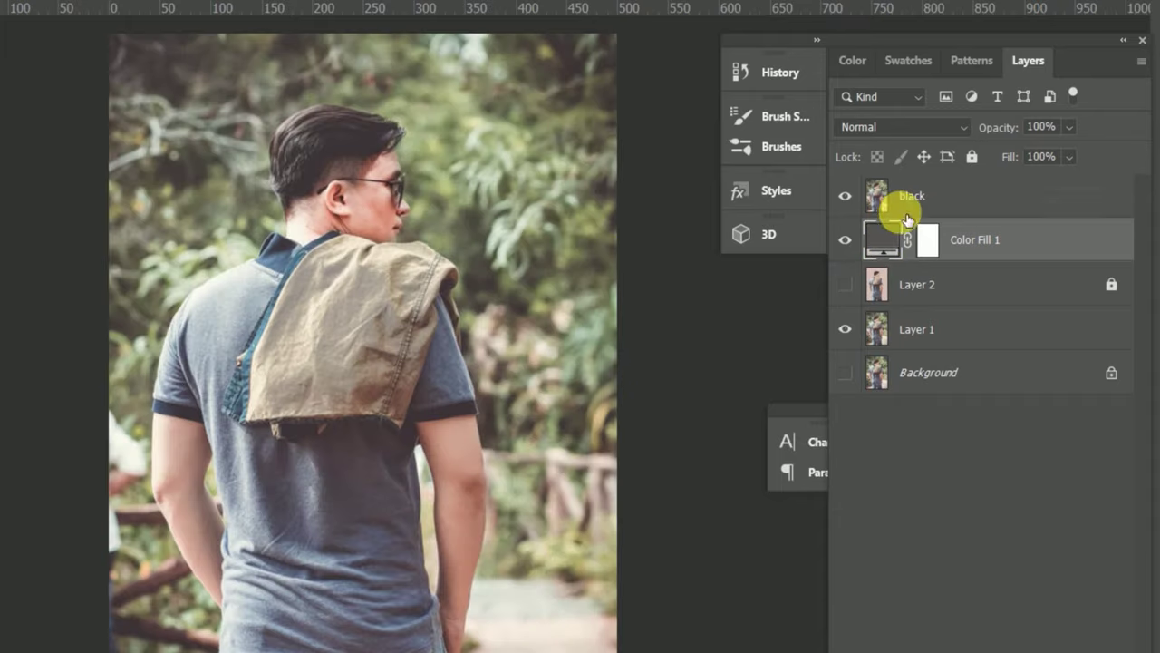
pyautogui.click(1071, 156)
pyautogui.moveTo(1066, 173); pyautogui.dragTo(1054, 186)
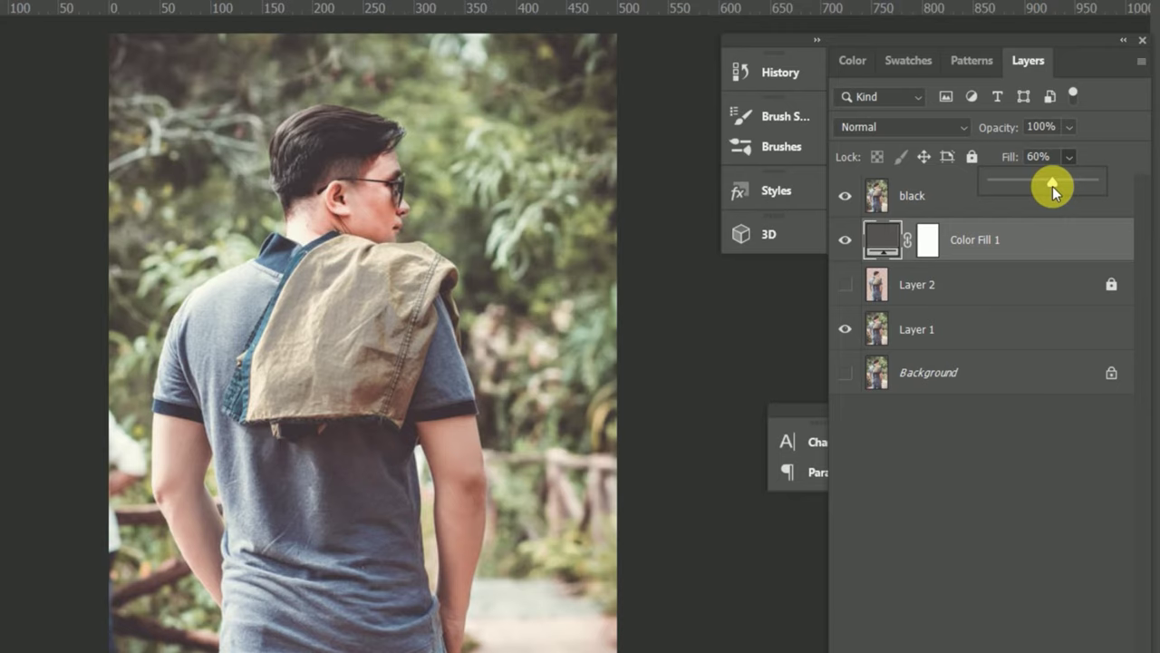
pyautogui.moveTo(888, 239); pyautogui.dragTo(893, 194)
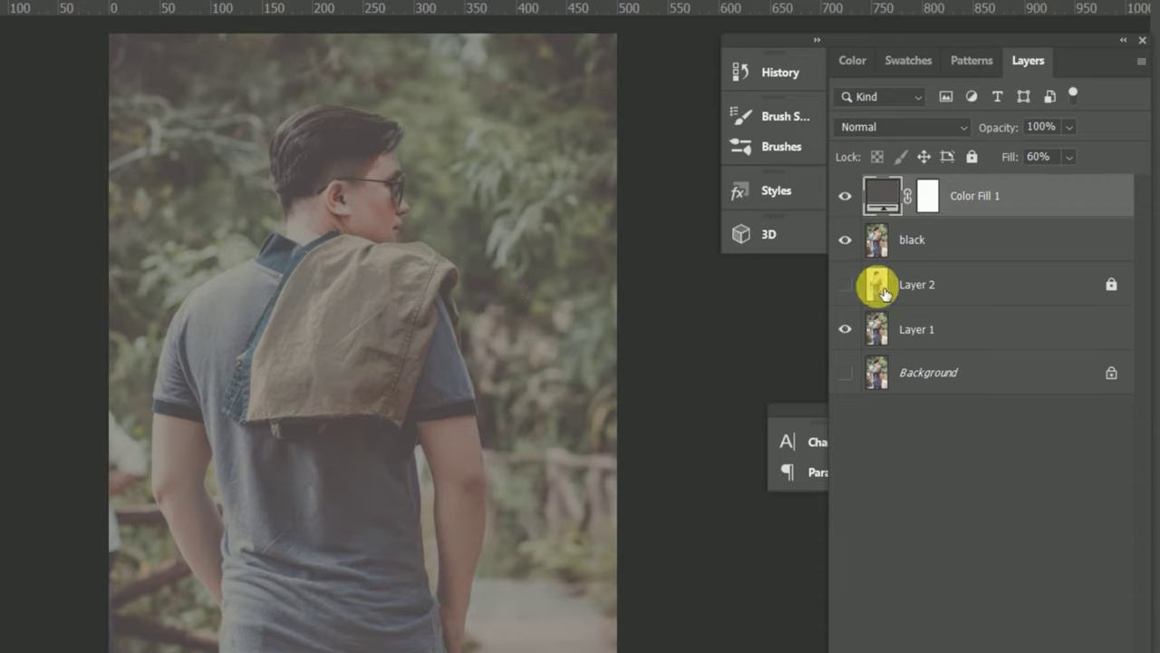
pyautogui.moveTo(890, 295); pyautogui.dragTo(887, 187)
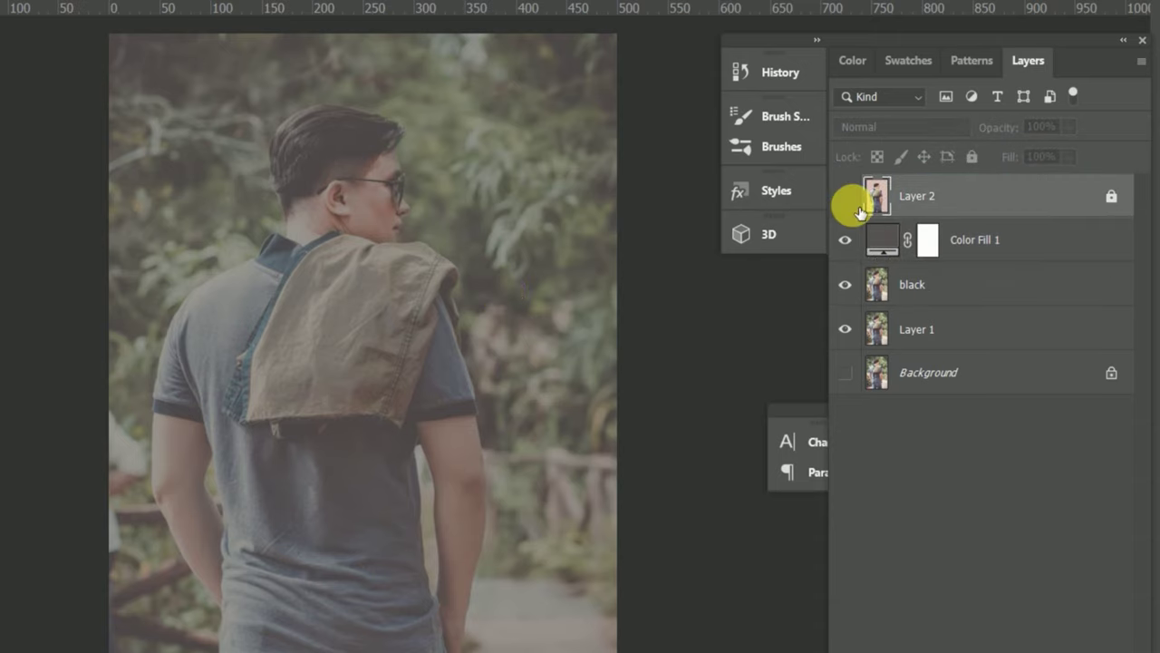
# Step: Turn visibility back on for Layer 2 and the black layer
pyautogui.click(845, 195)
pyautogui.click(844, 284)
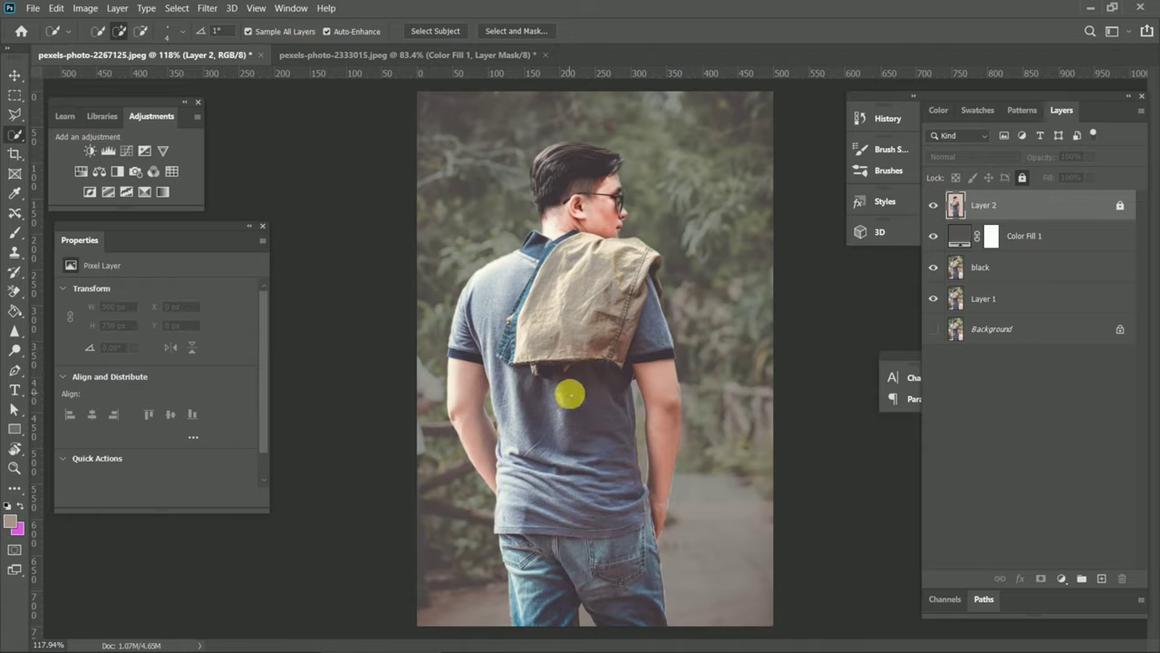
pyautogui.scroll(-2, 593, 391)
pyautogui.scroll(1, 606, 385)
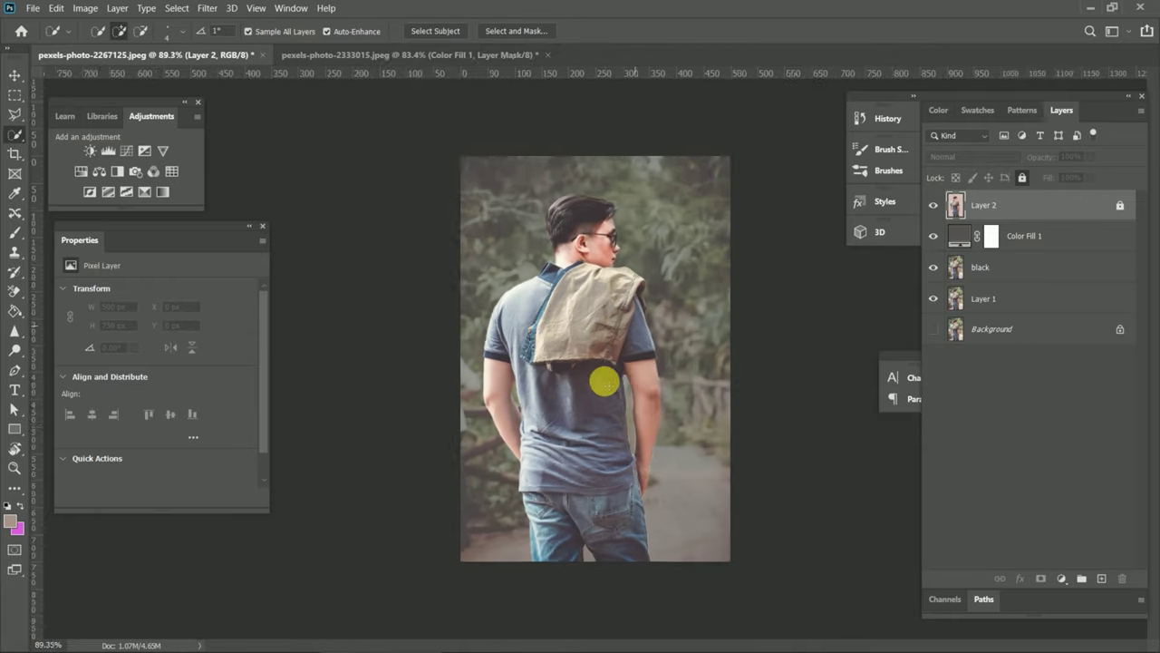
pyautogui.scroll(2, 617, 382)
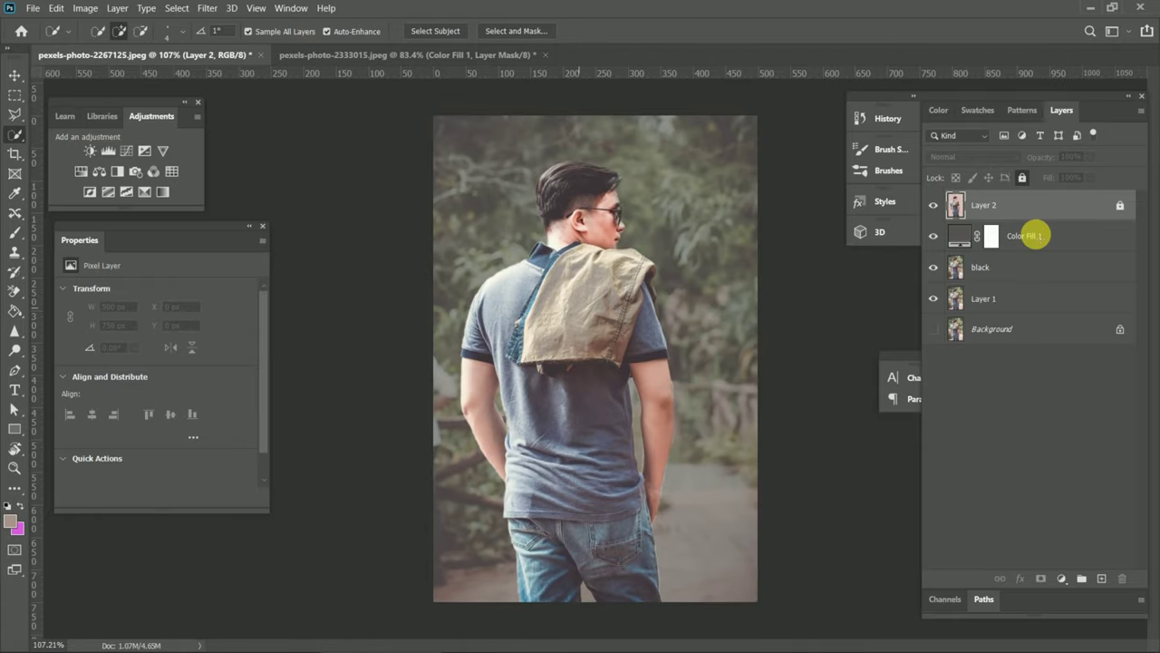
# Step: Unlock Layer 2 and set its fill to 70%
pyautogui.click(1133, 207)
pyautogui.click(1090, 178)
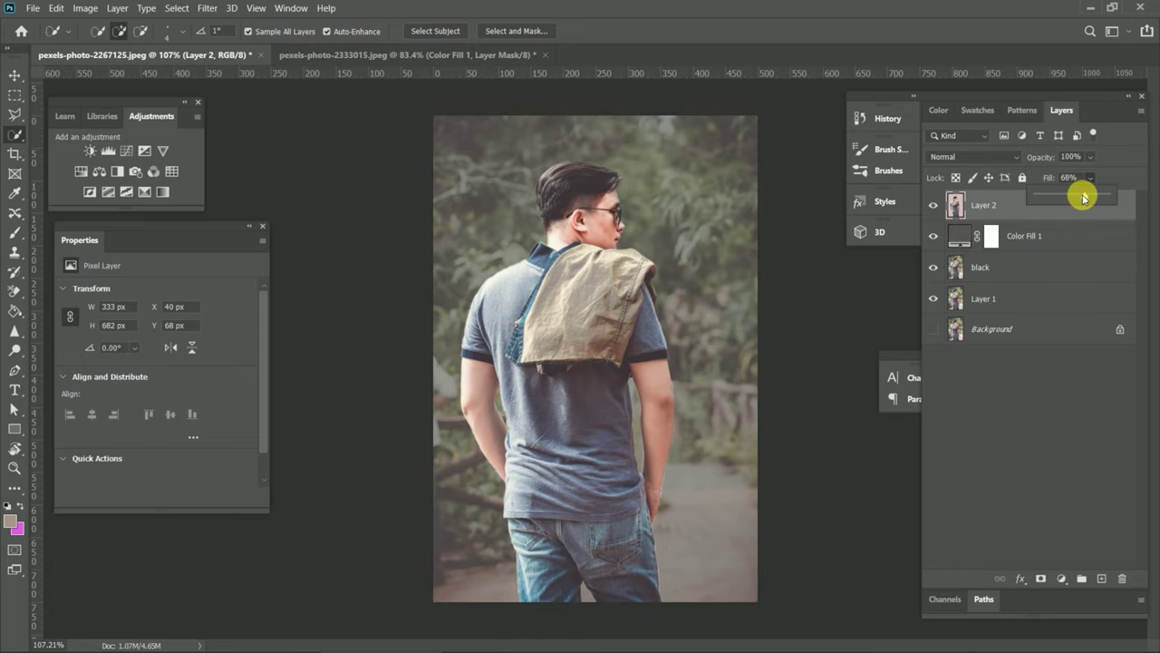
pyautogui.click(1080, 198)
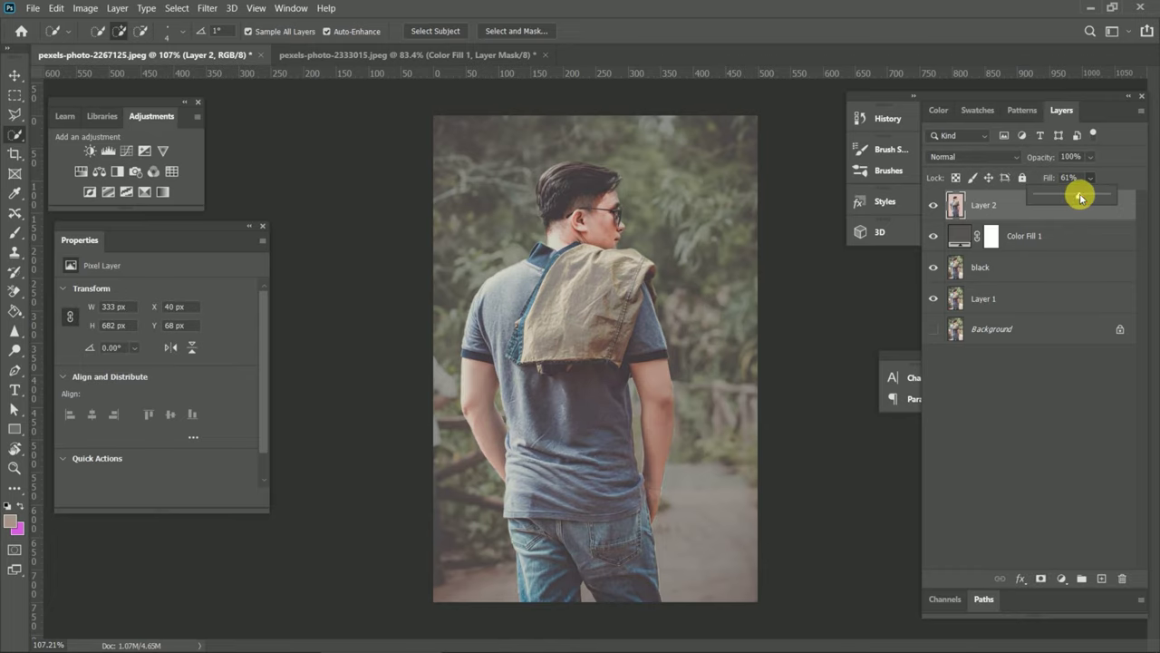
pyautogui.click(1086, 178)
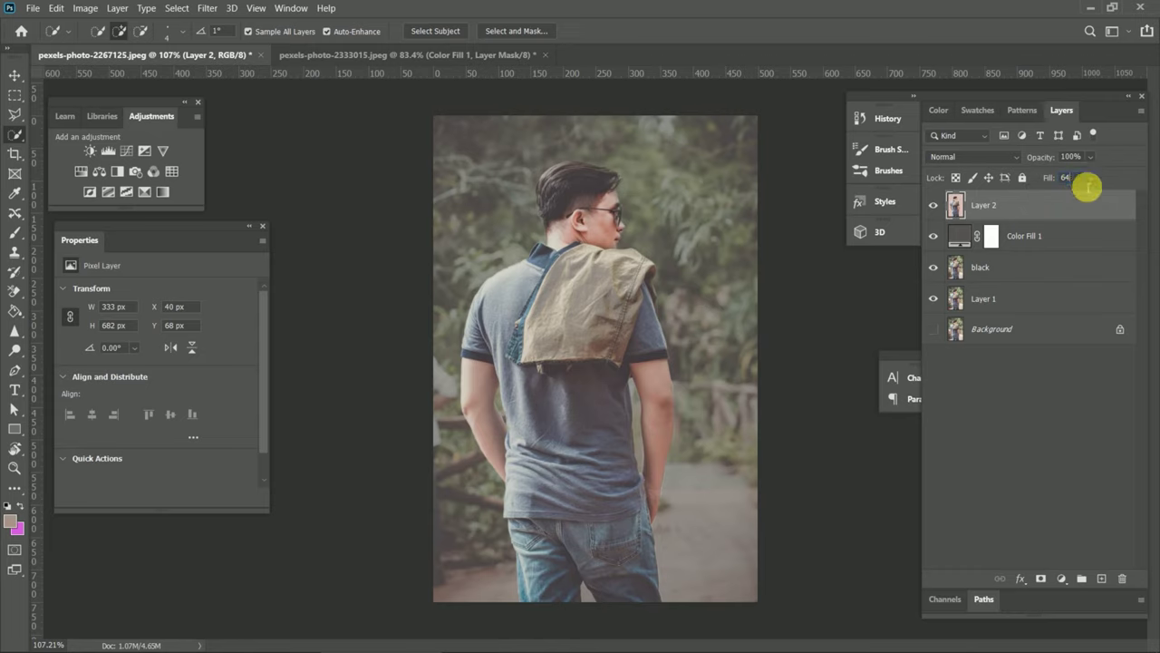
pyautogui.scroll(-5, 1083, 184)
pyautogui.write('70')
pyautogui.press('Return')
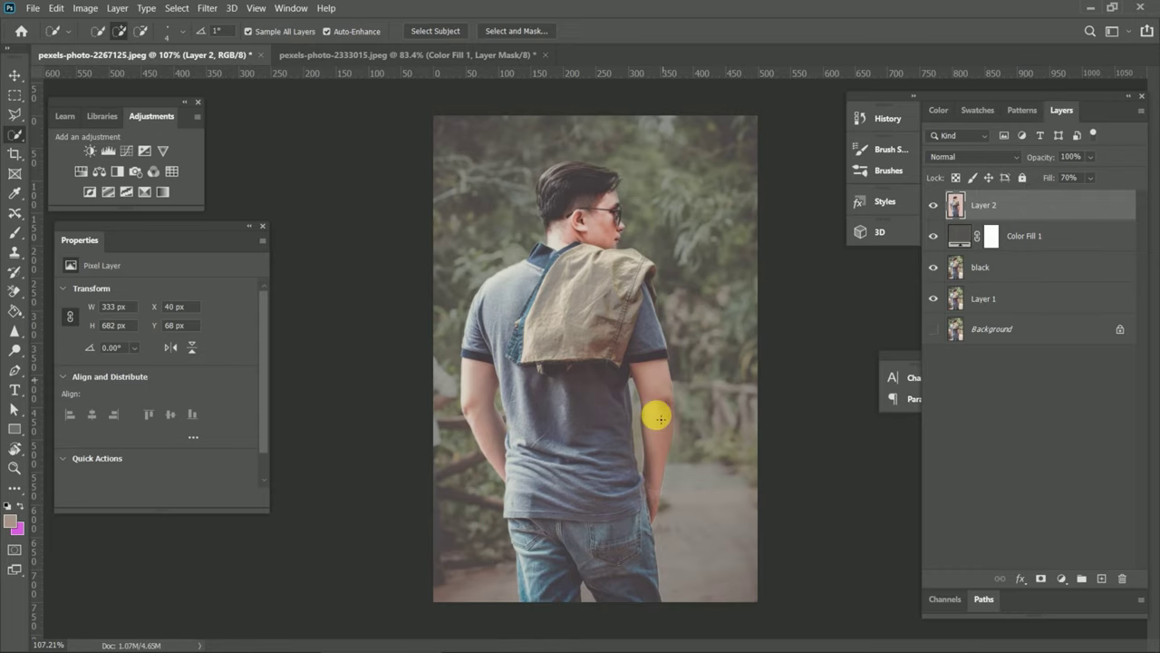
pyautogui.scroll(-2, 659, 418)
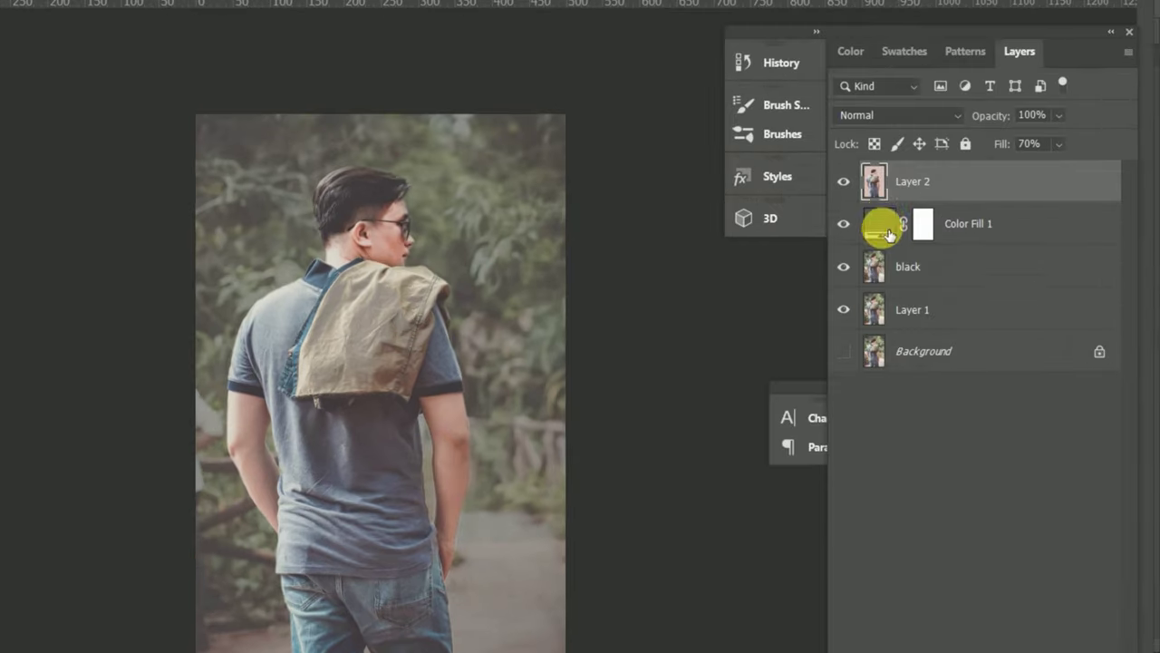
# Step: Select Color Fill 1 and add a Levels adjustment above it
pyautogui.click(966, 238)
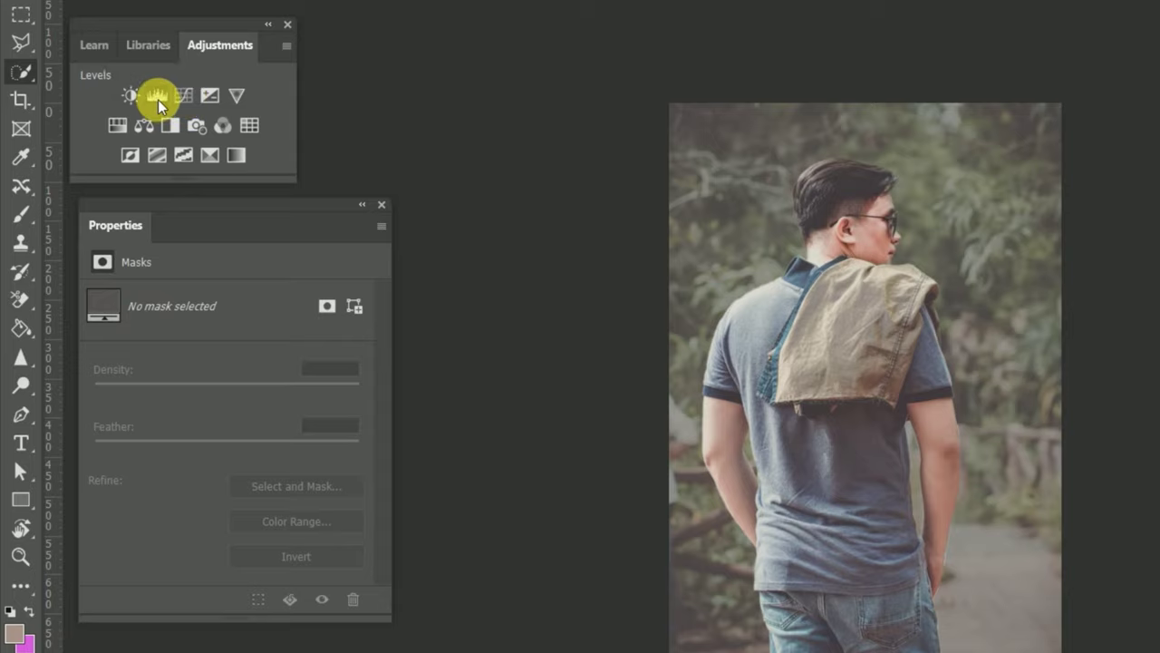
pyautogui.click(158, 97)
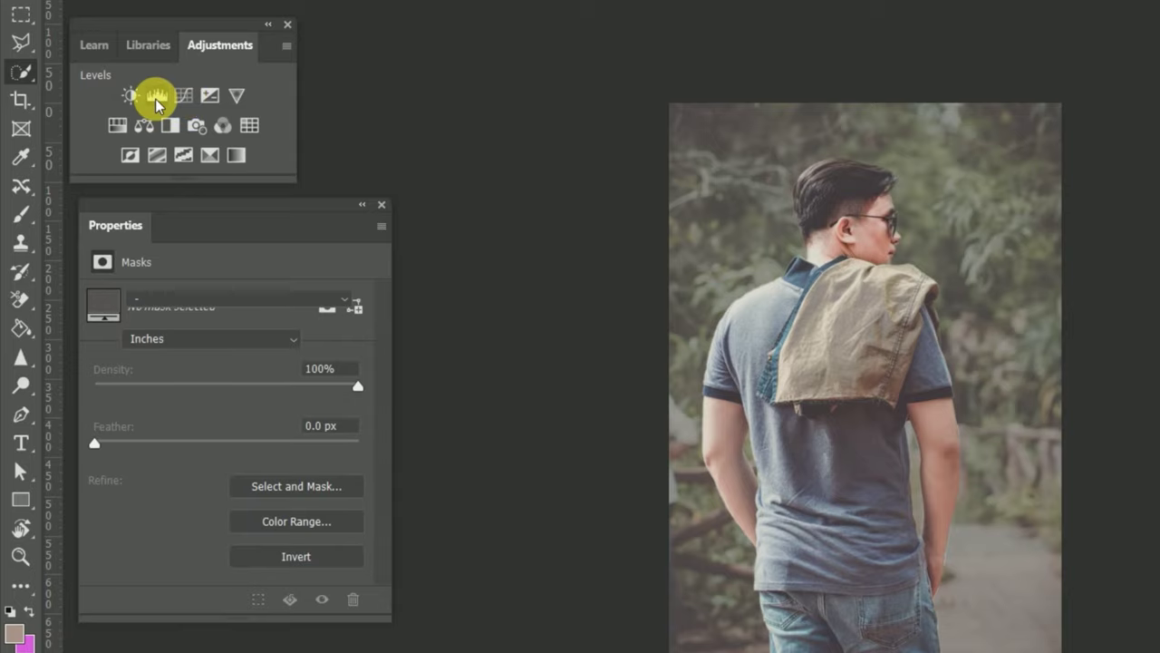